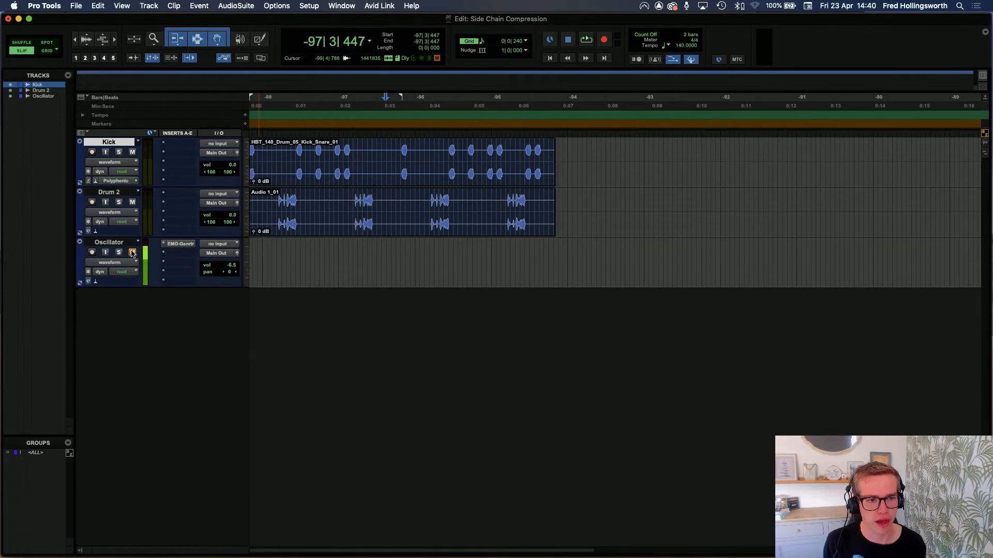
Step: Unmute the Oscillator track to raise its volume to about -1.1 dB in the mixer, and mute it again
click(132, 253)
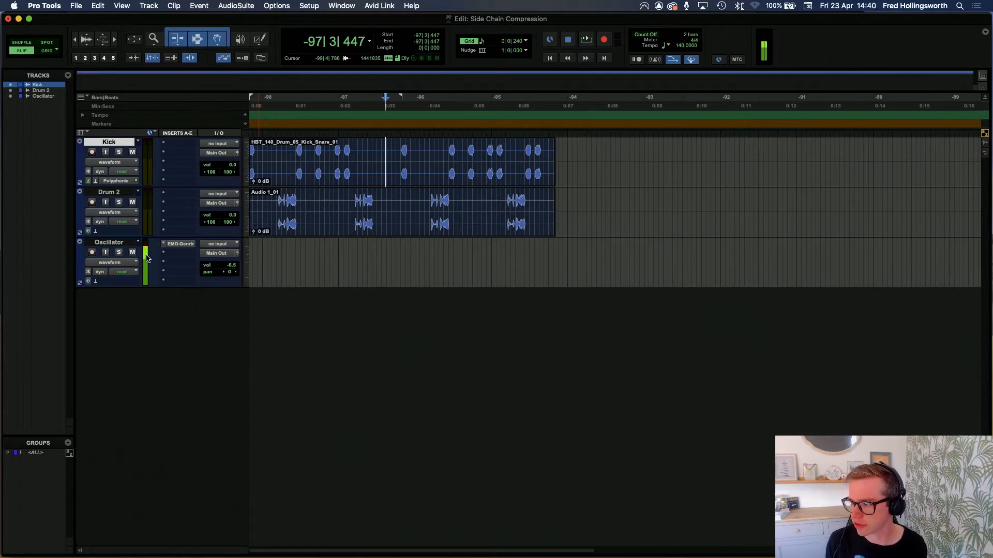
key(super+equal)
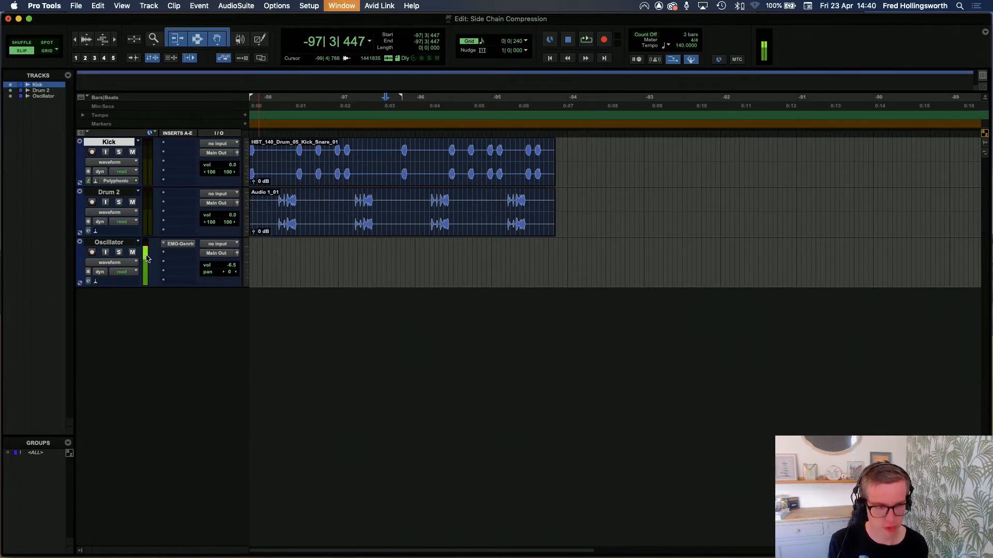
drag(101, 312, 102, 302)
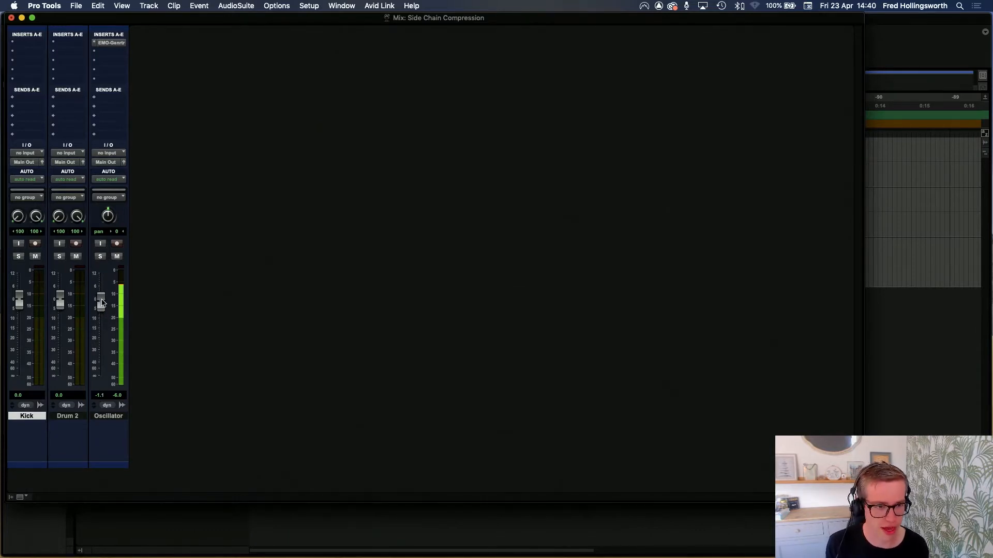
click(119, 259)
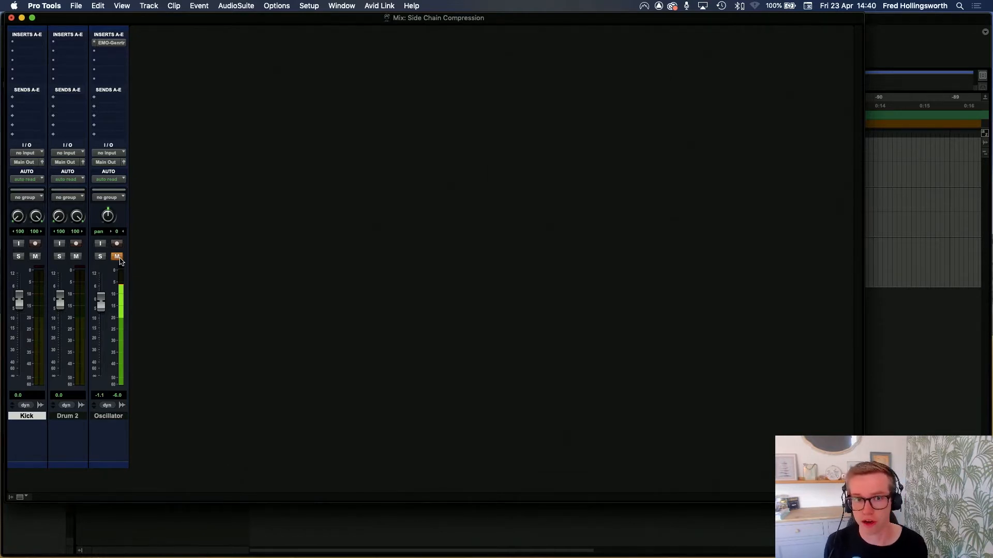
key(super+equal)
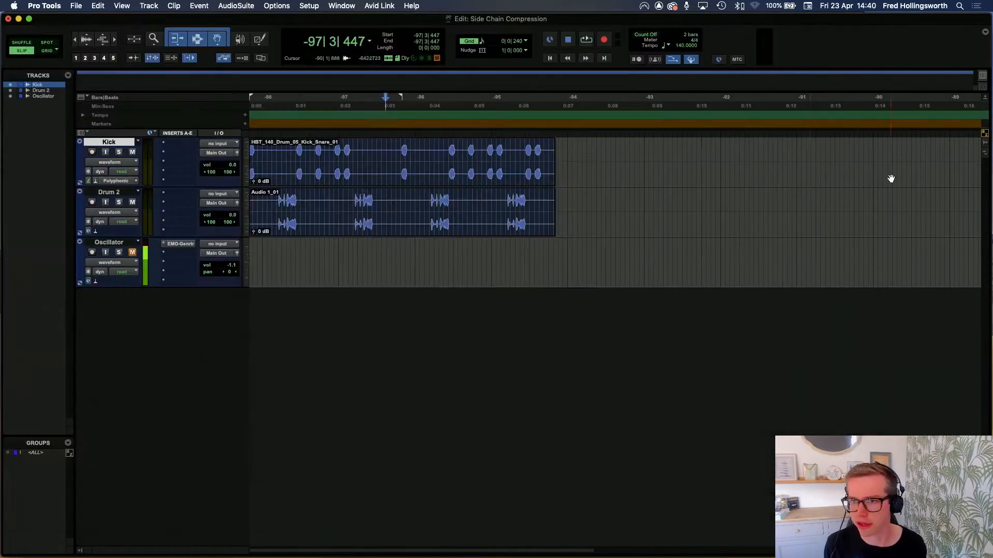
Step: Loop the Kick clip's range to hear the drums with the Oscillator unmuted, and stop with the Oscillator muted
click(396, 182)
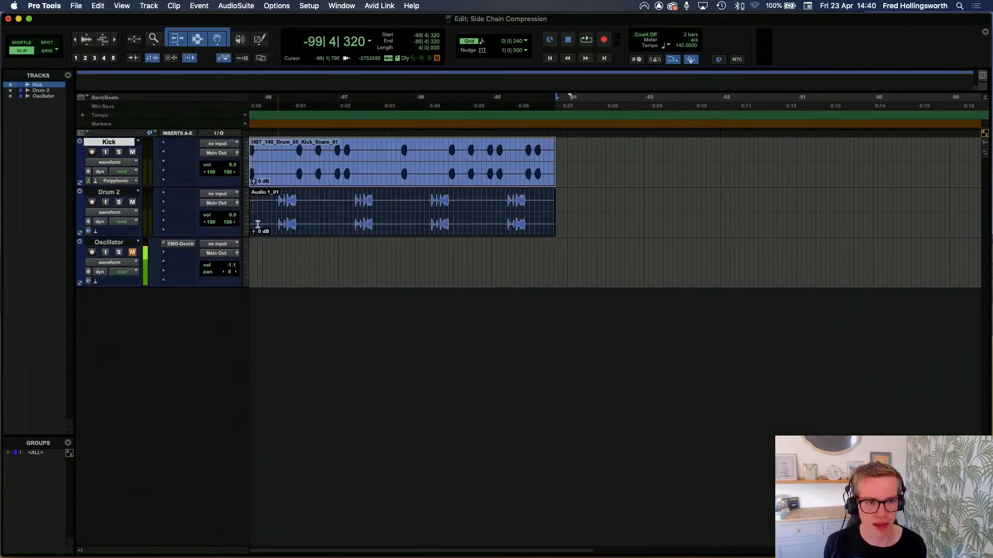
click(132, 253)
key(space)
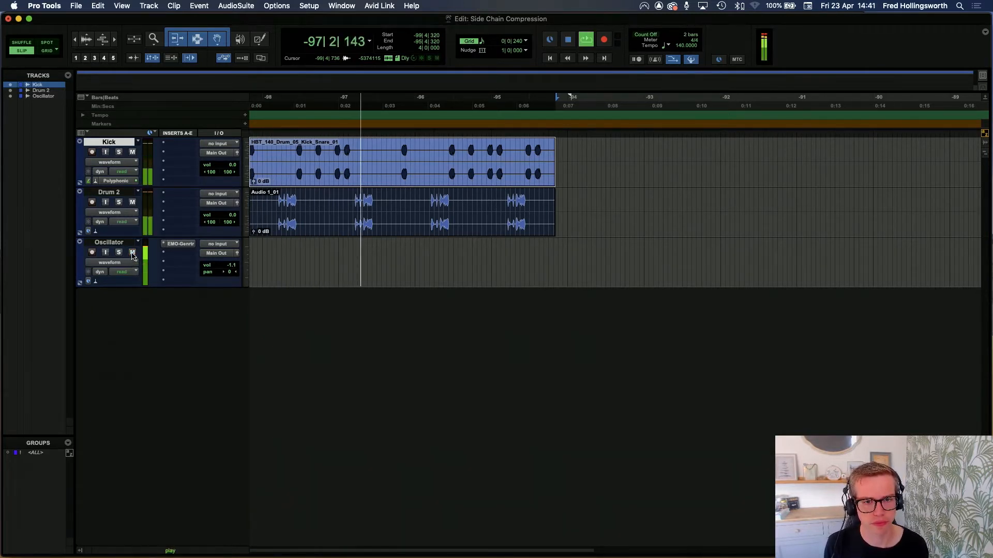
click(133, 253)
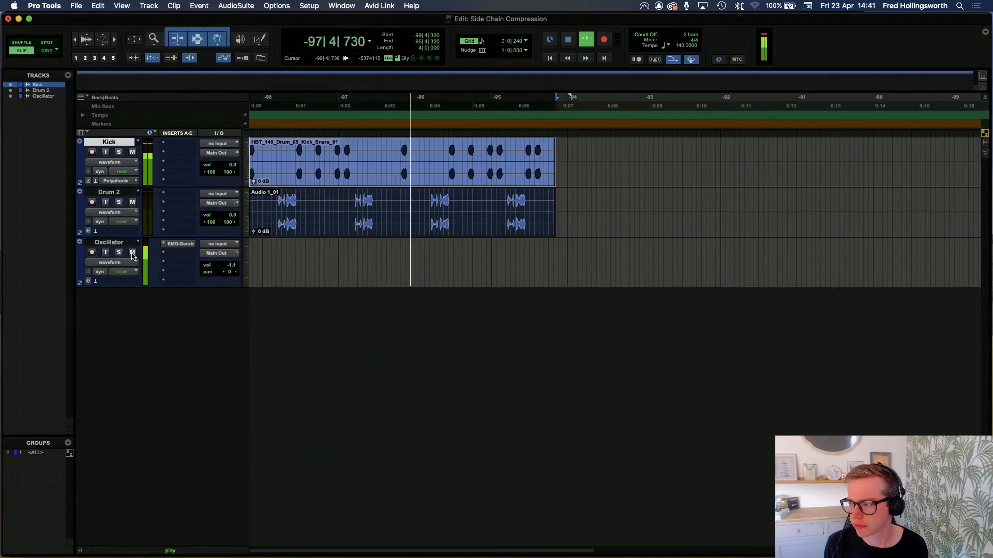
click(132, 253)
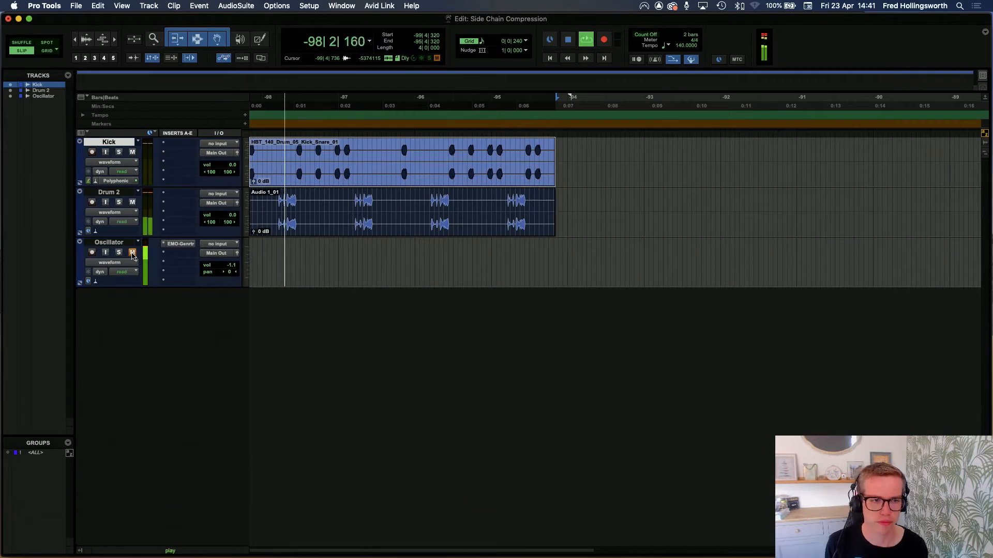
key(space)
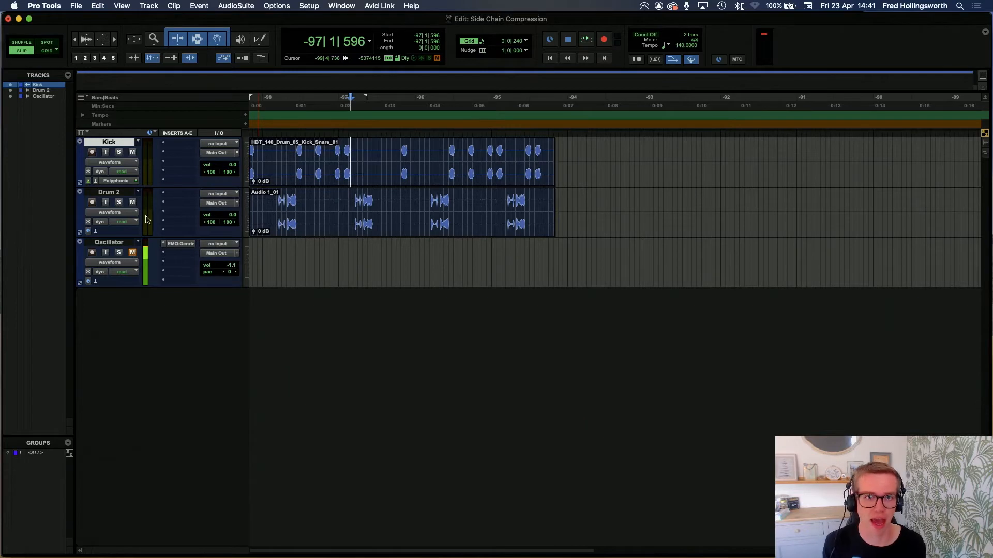
Step: Create one new mono bus path named Kick in the I/O setup and show the Mix window
click(309, 5)
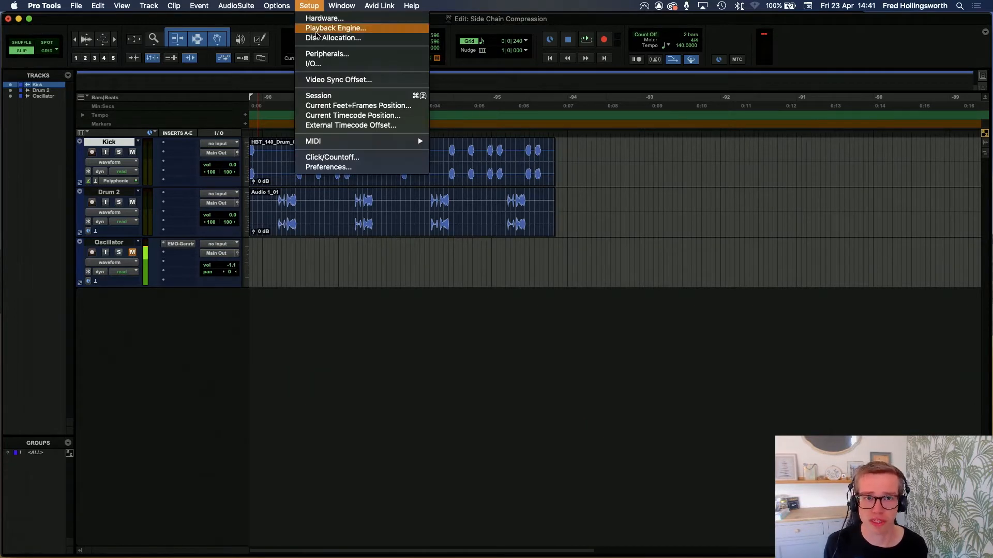
click(322, 64)
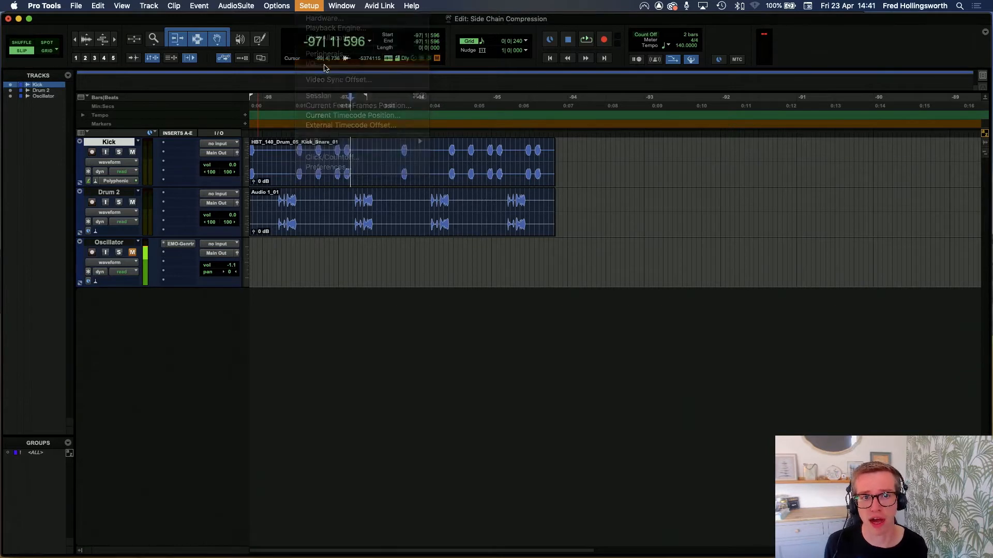
click(272, 318)
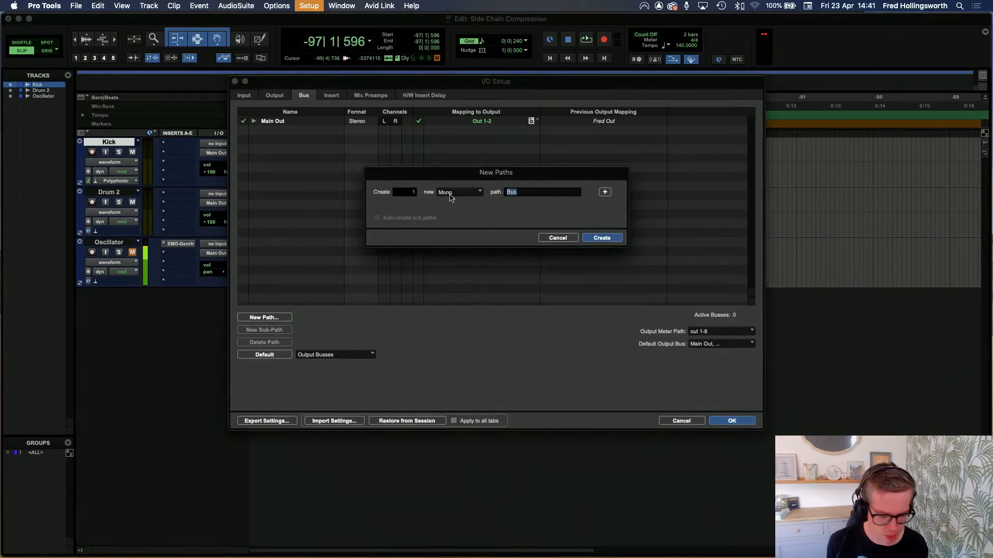
text(Kick)
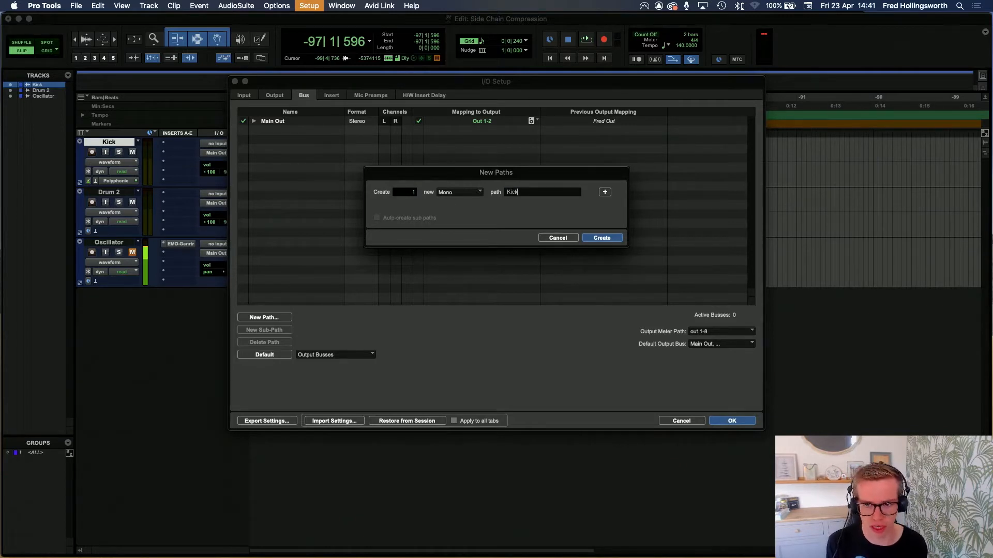
key(Return)
click(731, 421)
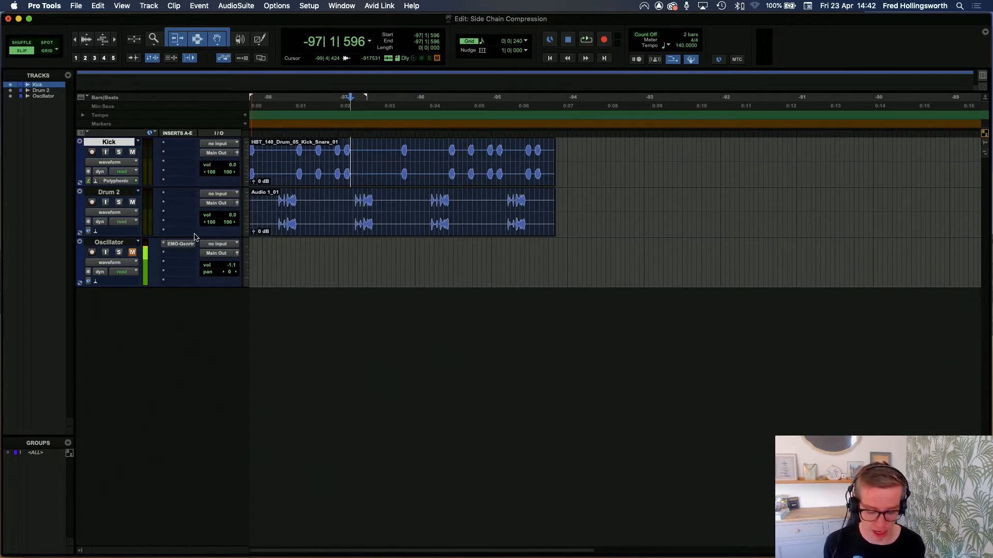
key(super+equal)
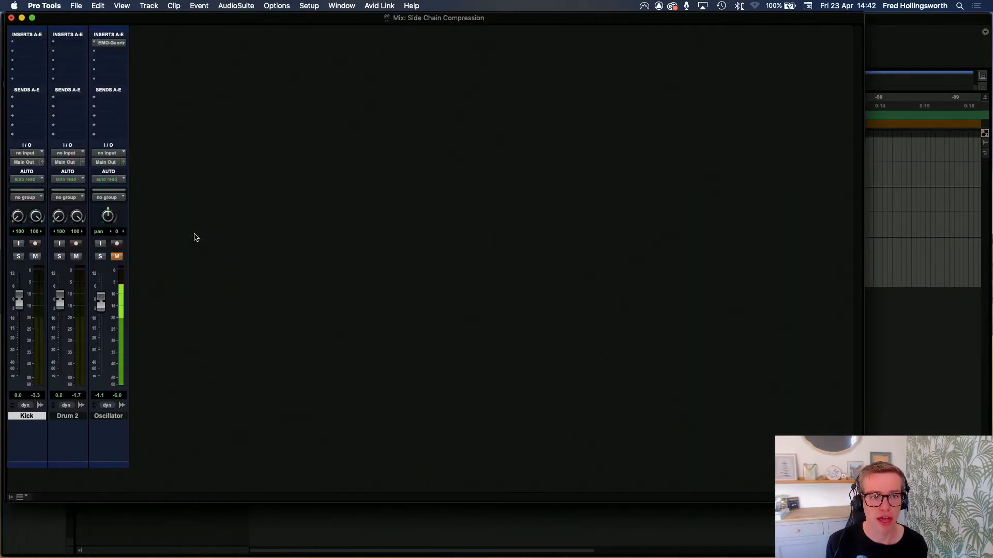
Step: Assign the Kick (Mono) bus as an additional output of the Kick track and remove that assignment again
click(30, 163)
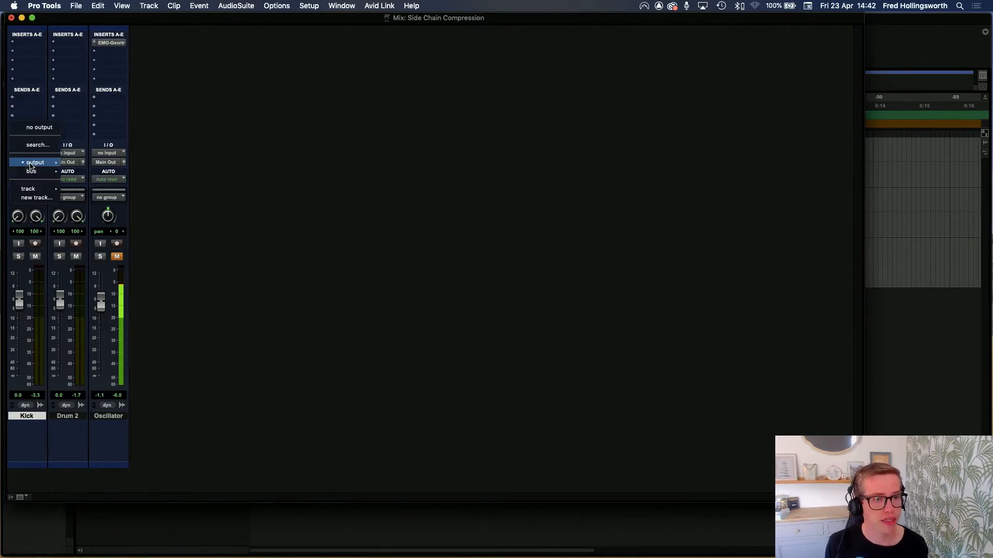
mouse_move(49, 173)
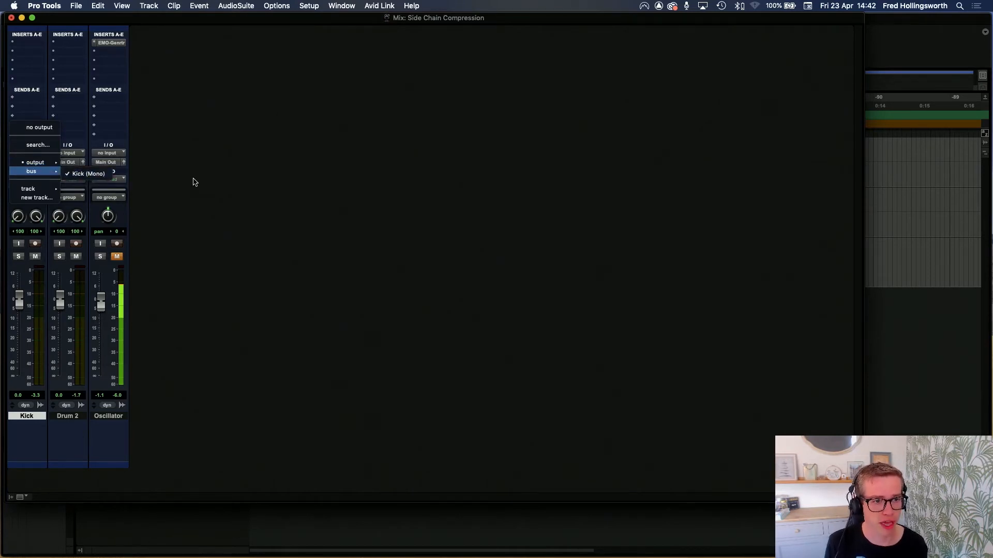
click(191, 181)
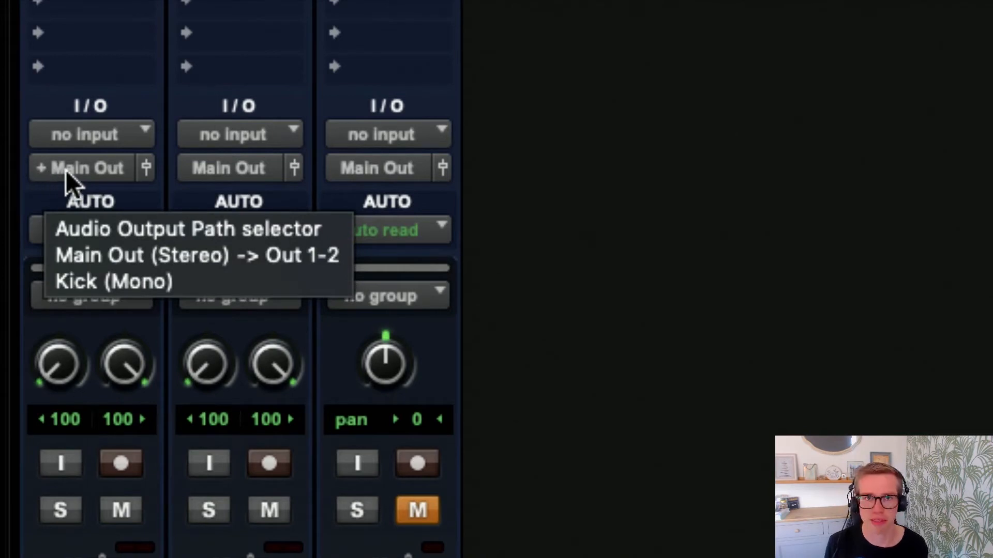
click(92, 169)
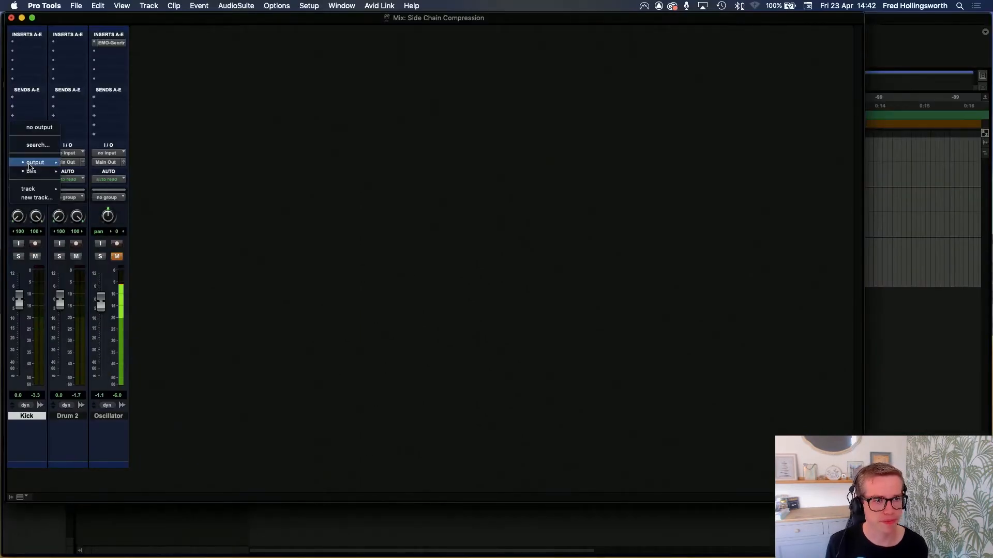
mouse_move(194, 190)
click(112, 166)
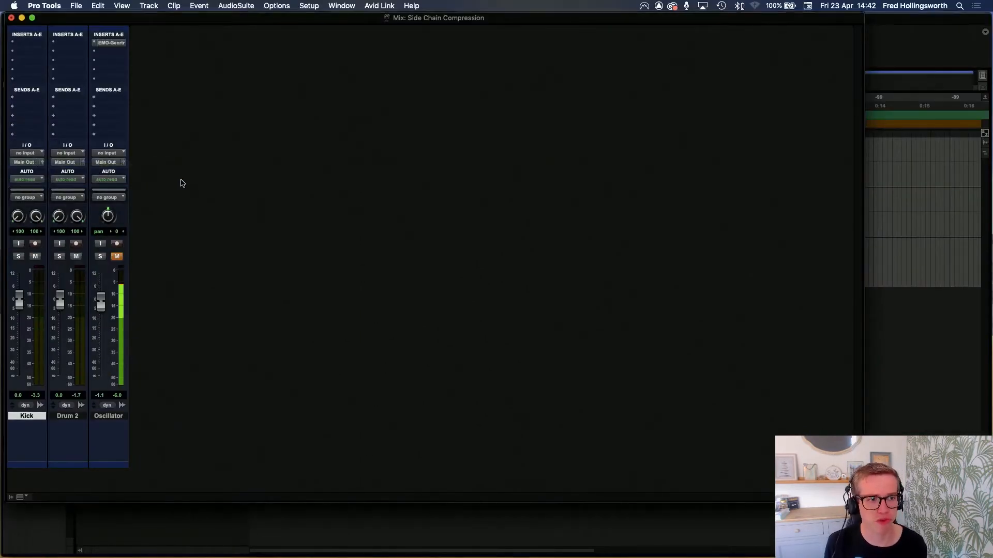
Step: Add a send to the Kick (Mono) bus on the Kick track and move its send window beside the channel strips
click(30, 102)
mouse_move(68, 108)
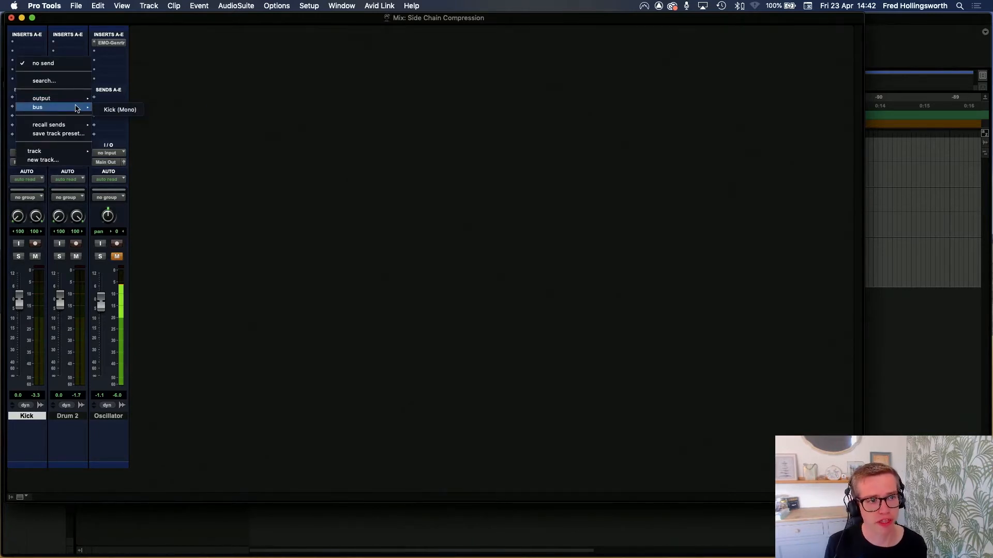
click(120, 110)
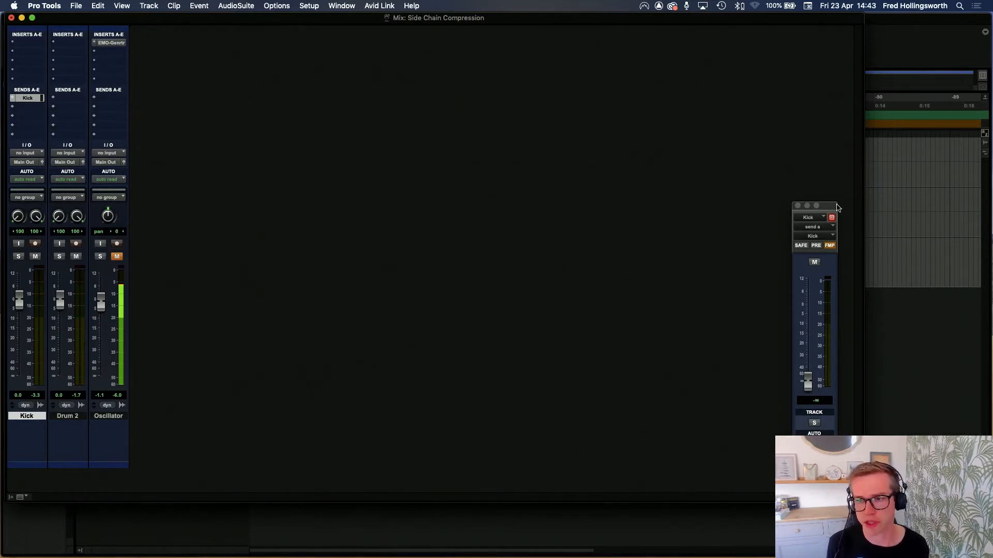
drag(832, 205, 266, 111)
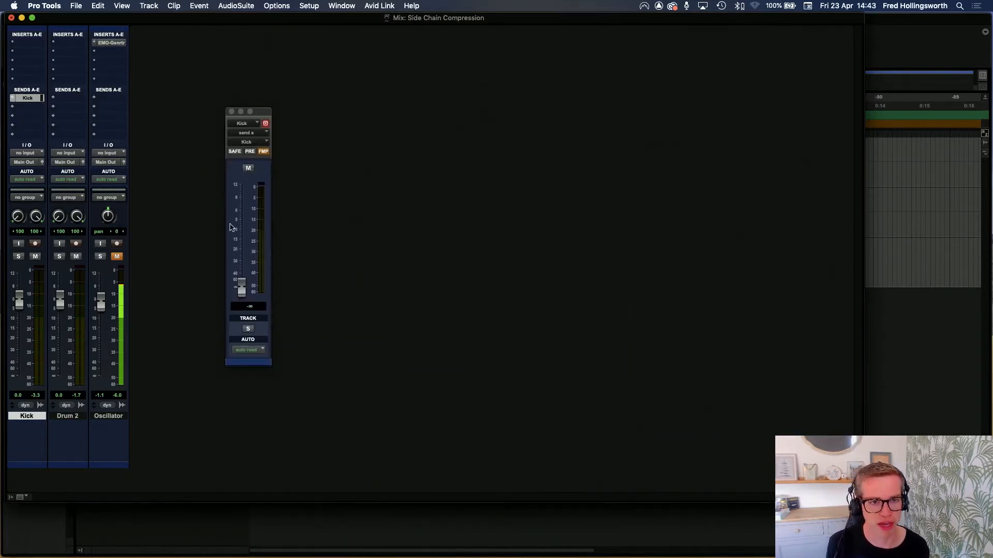
Step: Set the Kick send's level to 0.0 dB and close the send window
alt+click(243, 290)
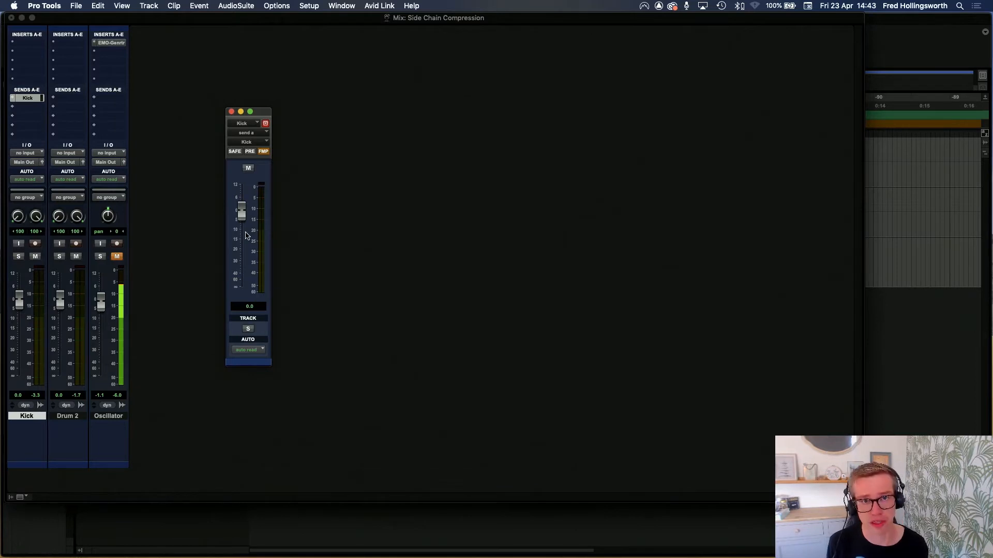
drag(241, 212, 242, 279)
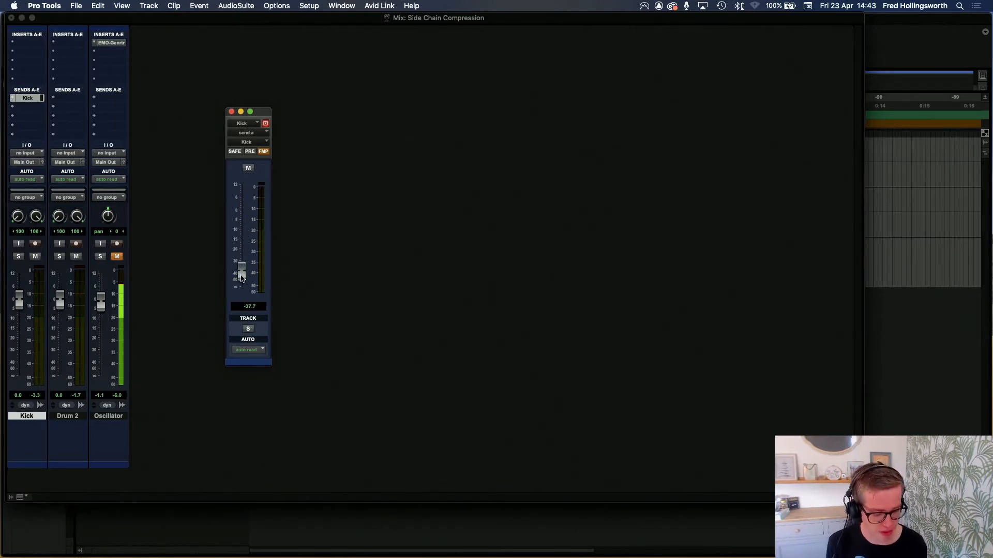
alt+click(241, 273)
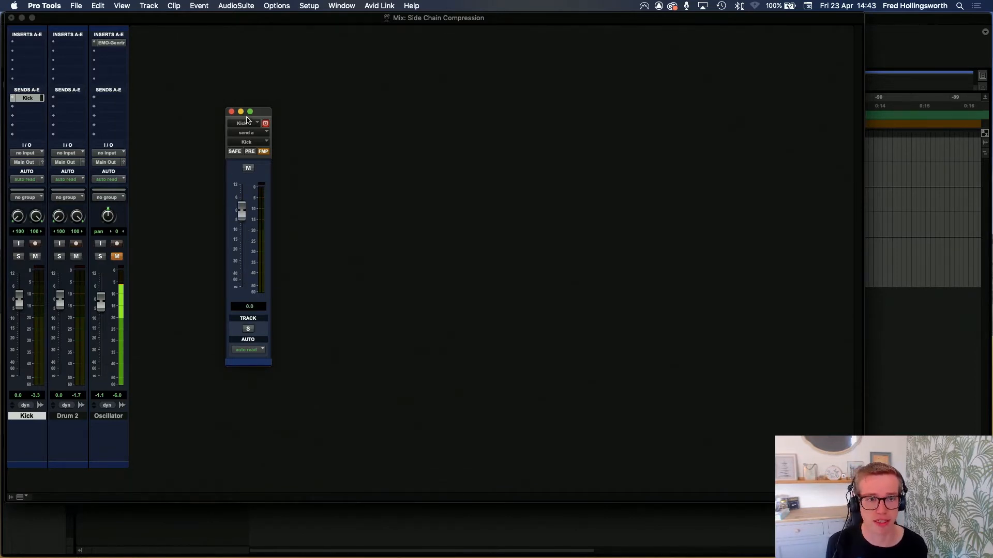
click(231, 111)
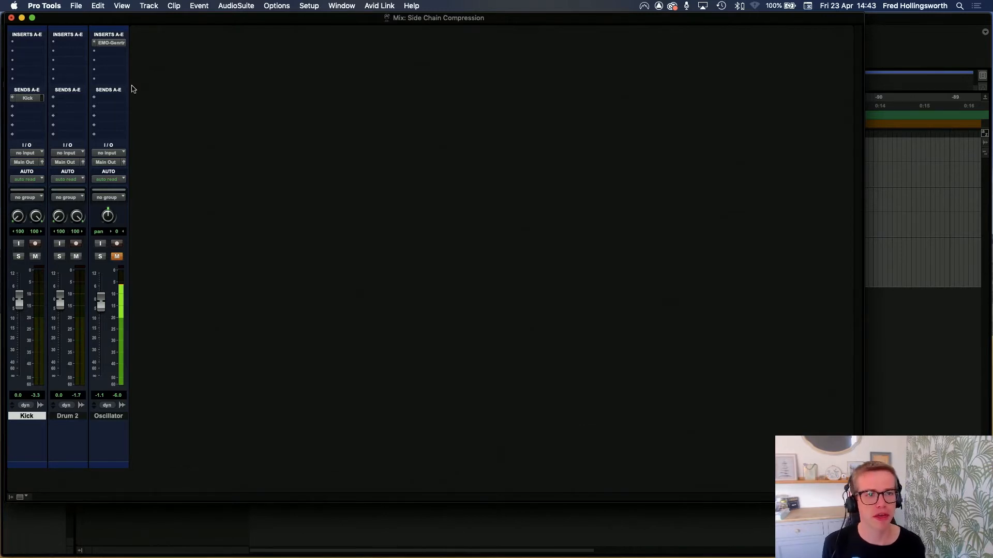
Step: Insert the Dyn3 Compressor/Limiter (mono) below the EMO-Generator on the Oscillator track and check the generator's window
click(114, 51)
mouse_move(116, 53)
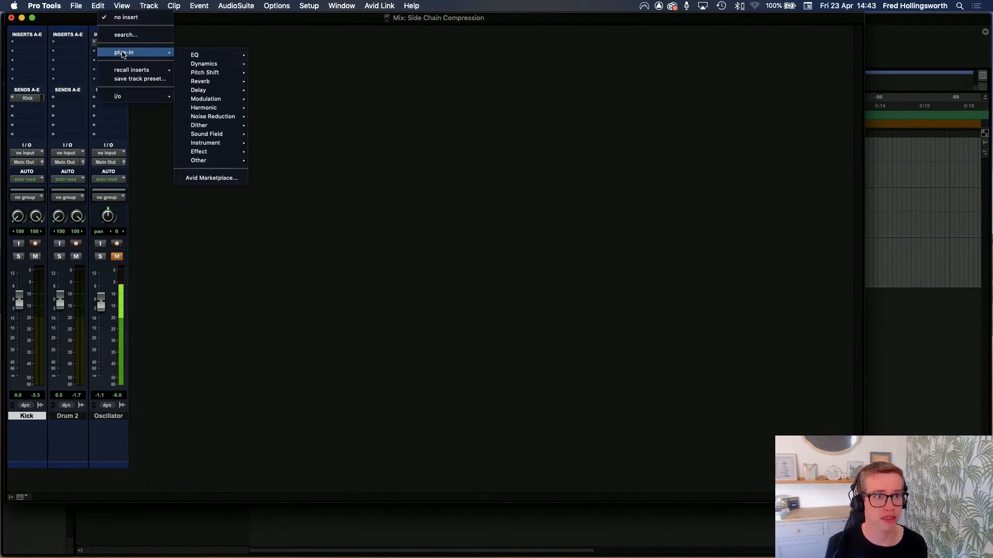
mouse_move(217, 64)
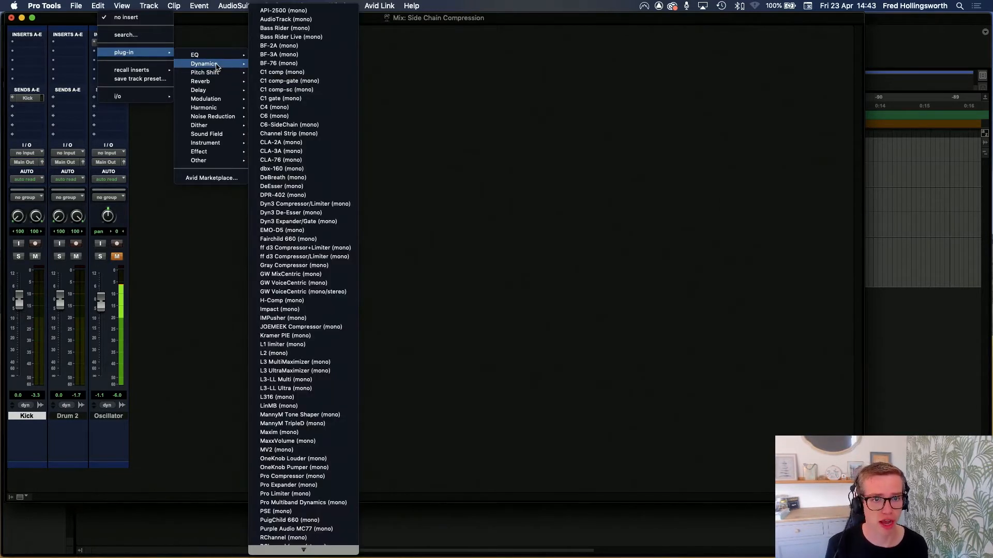
click(313, 203)
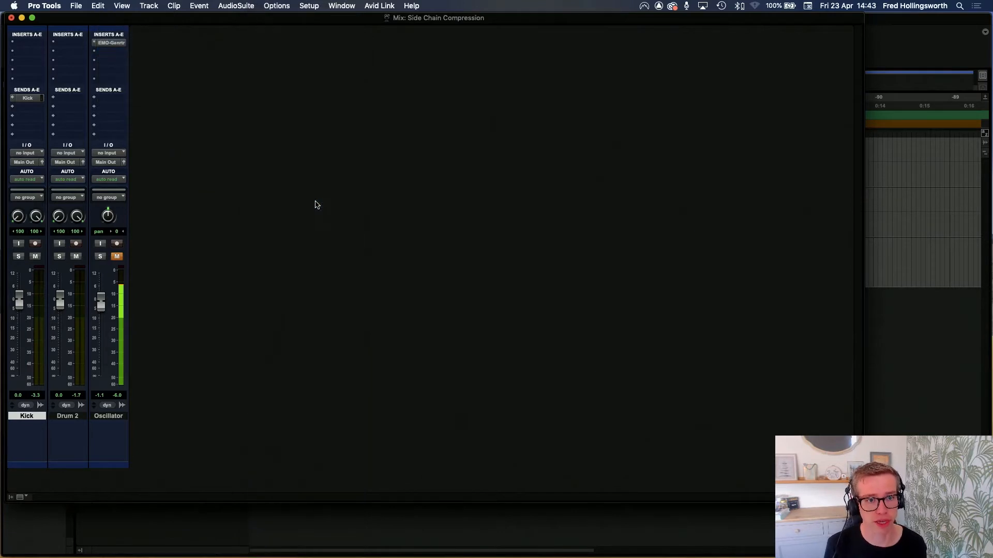
drag(357, 206, 326, 117)
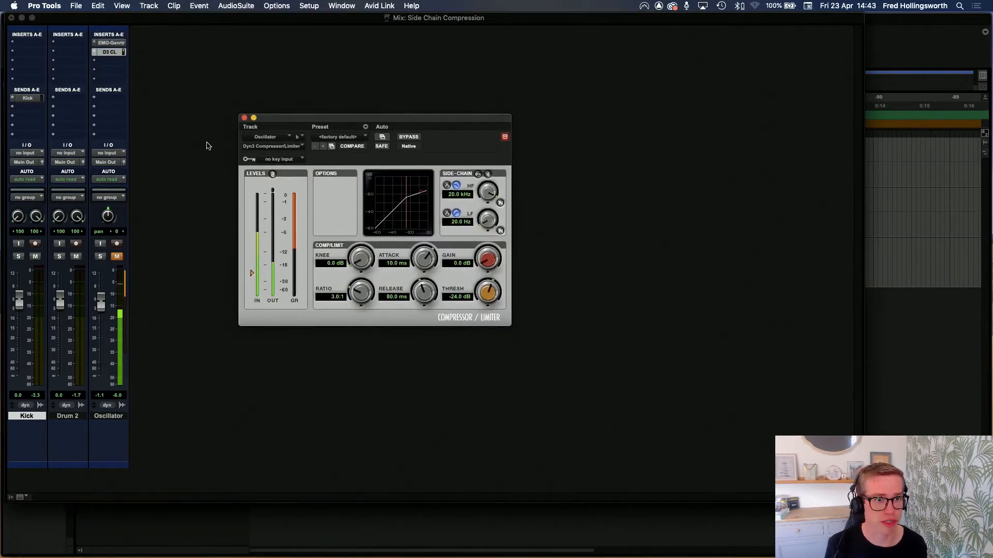
click(113, 43)
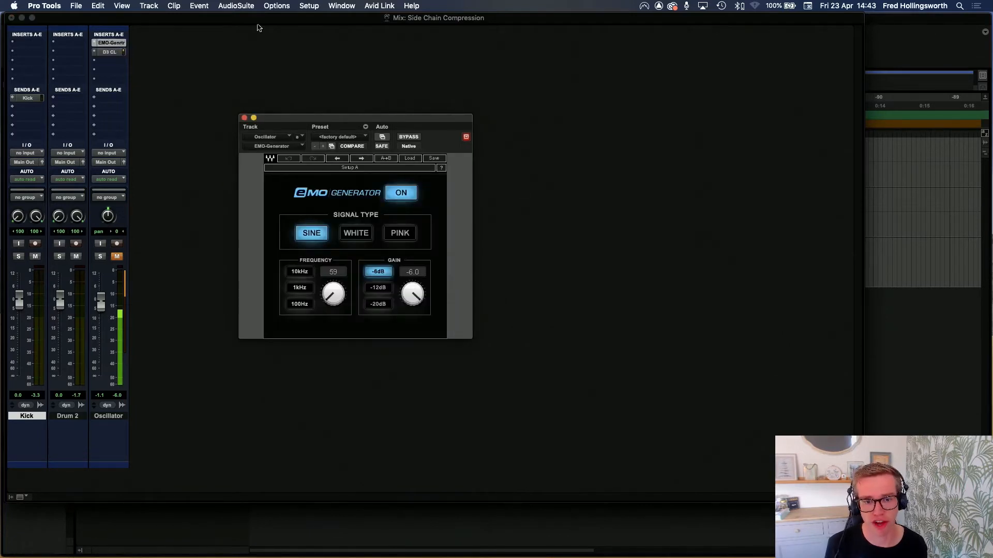
click(244, 118)
Step: Listen briefly to the Oscillator track through the compressor and reopen the compressor's window
click(117, 256)
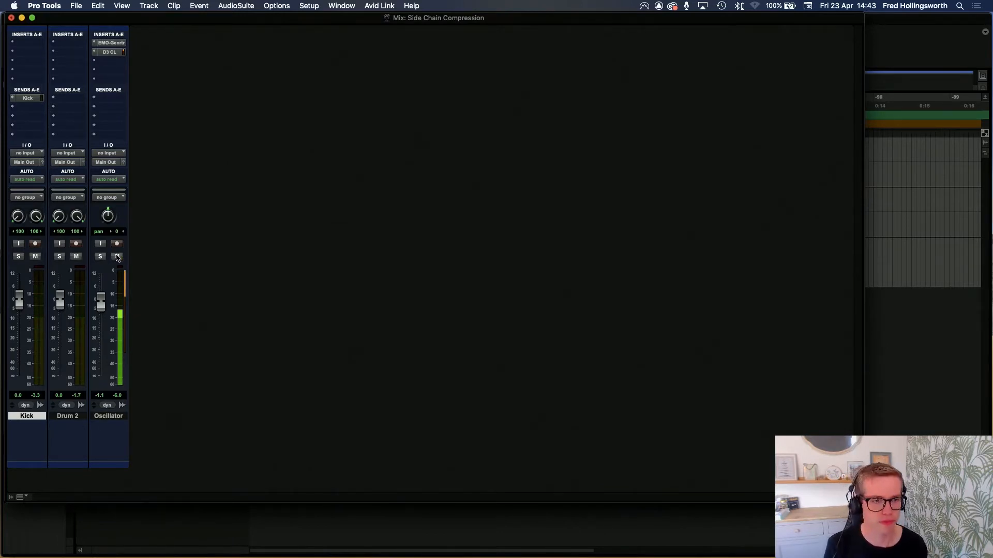
click(116, 256)
click(110, 52)
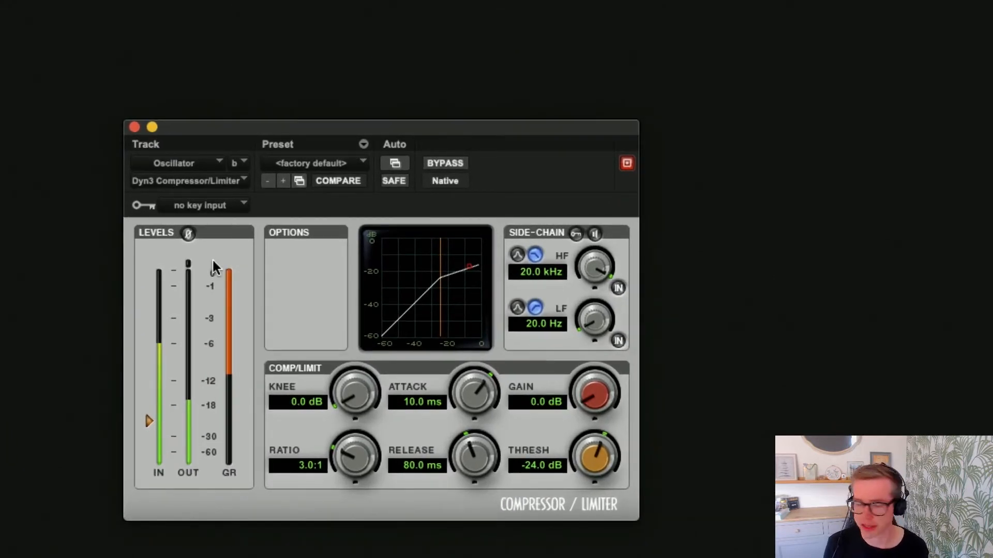
Step: Set the compressor's key input to the Kick (Mono) bus and enable the external key in its side-chain section
click(239, 203)
mouse_move(235, 209)
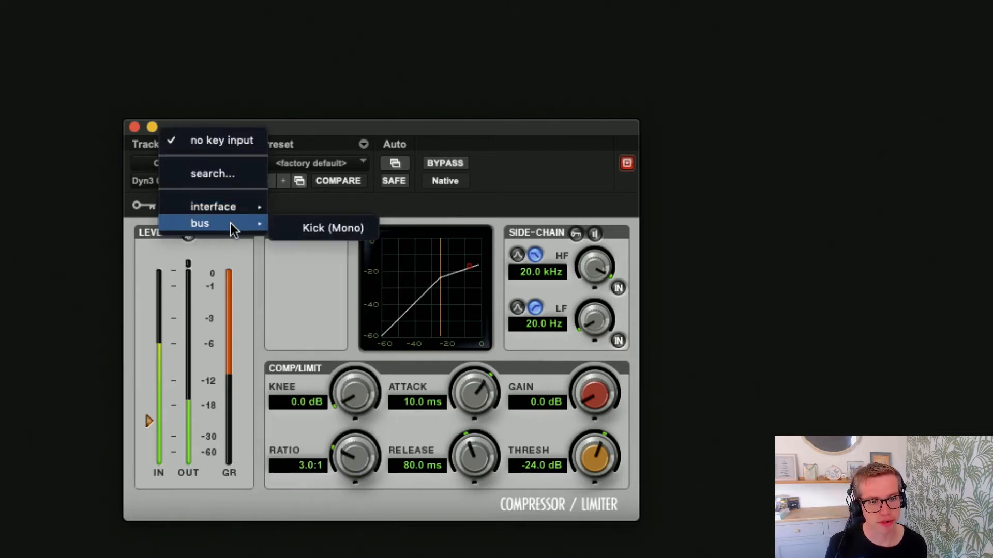
click(320, 225)
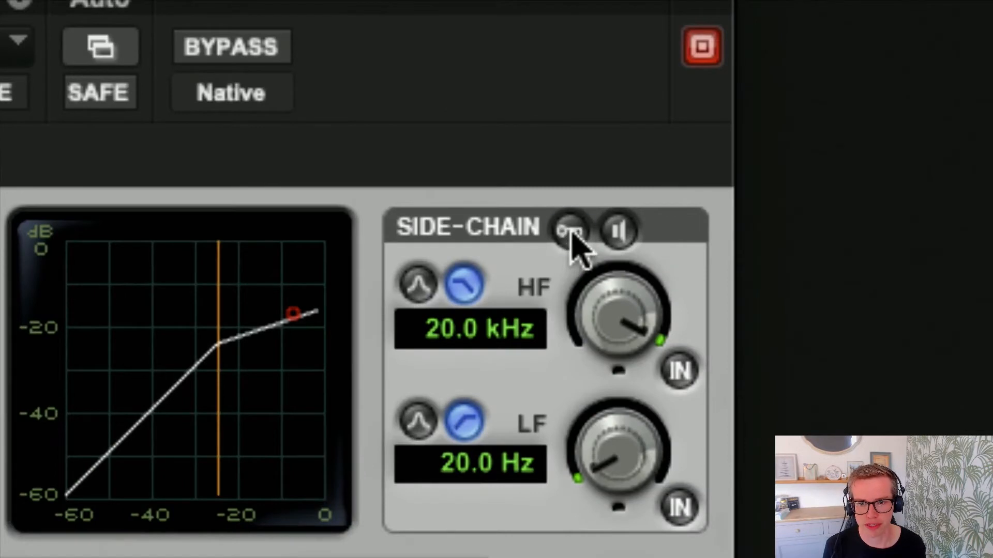
click(571, 231)
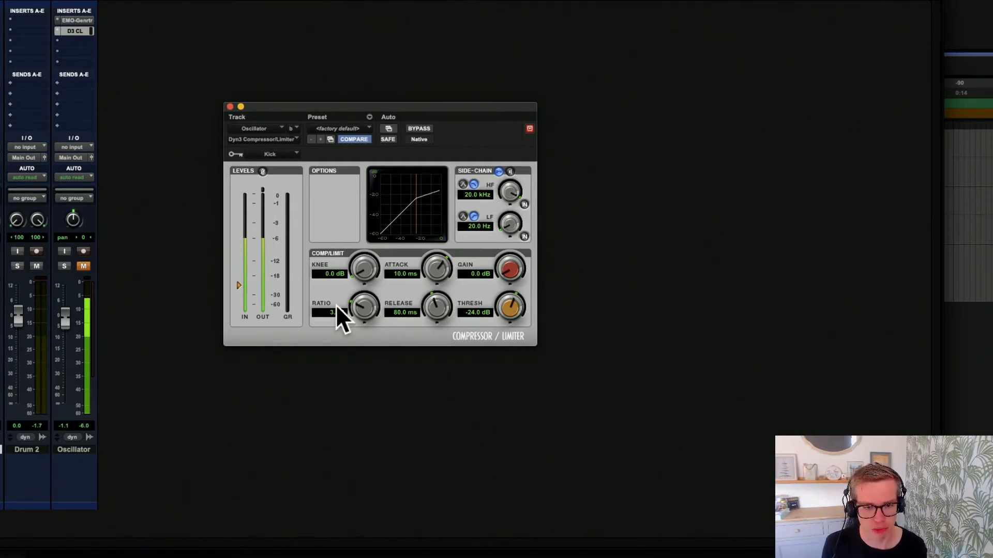
Step: Set the compressor's ratio to 41.2:1 and its attack time to 138.7 us
drag(372, 310, 362, 264)
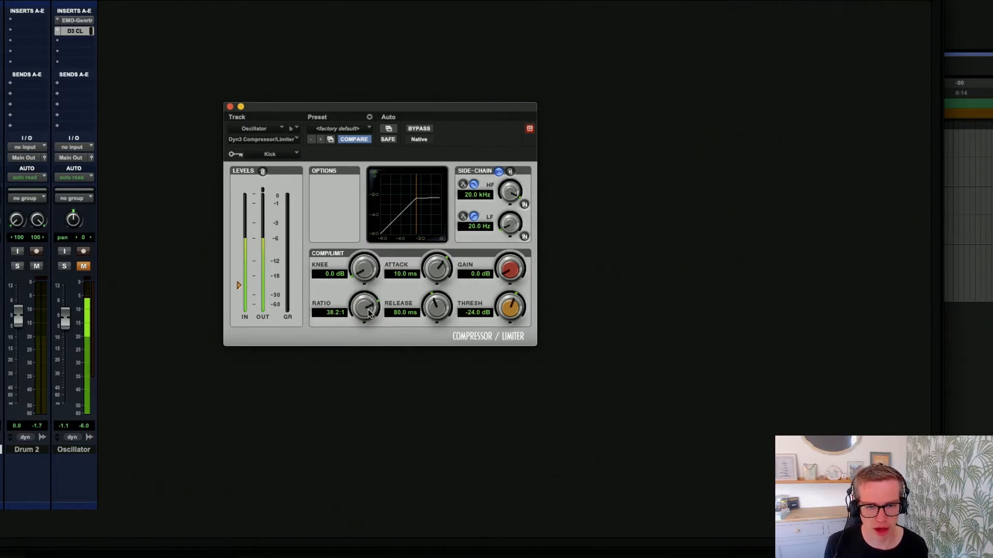
drag(369, 312, 363, 209)
mouse_move(364, 308)
mouse_down()
mouse_move(363, 375)
mouse_move(361, 323)
mouse_up()
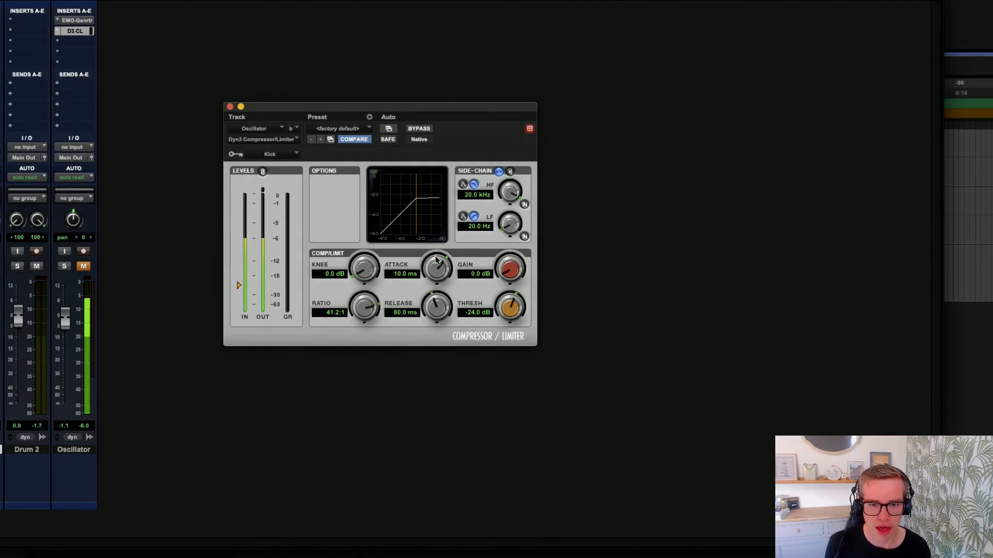
drag(437, 268, 428, 326)
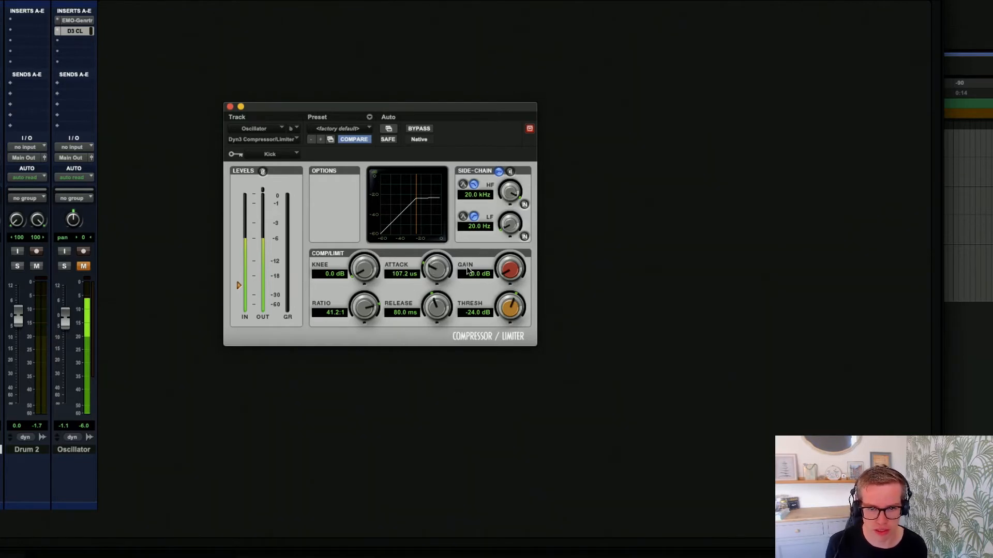
drag(453, 285, 443, 271)
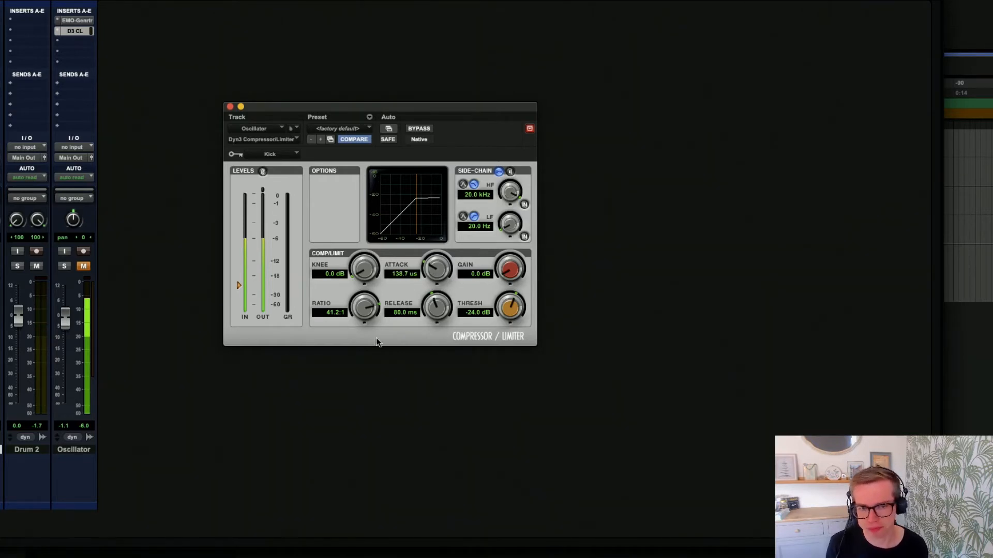
Step: Set the compressor's release to 111.7 ms and threshold to -42.6 dB, and reset the gain to 0.0 dB
mouse_move(432, 314)
mouse_down()
mouse_move(432, 302)
mouse_move(427, 337)
mouse_move(433, 312)
mouse_up()
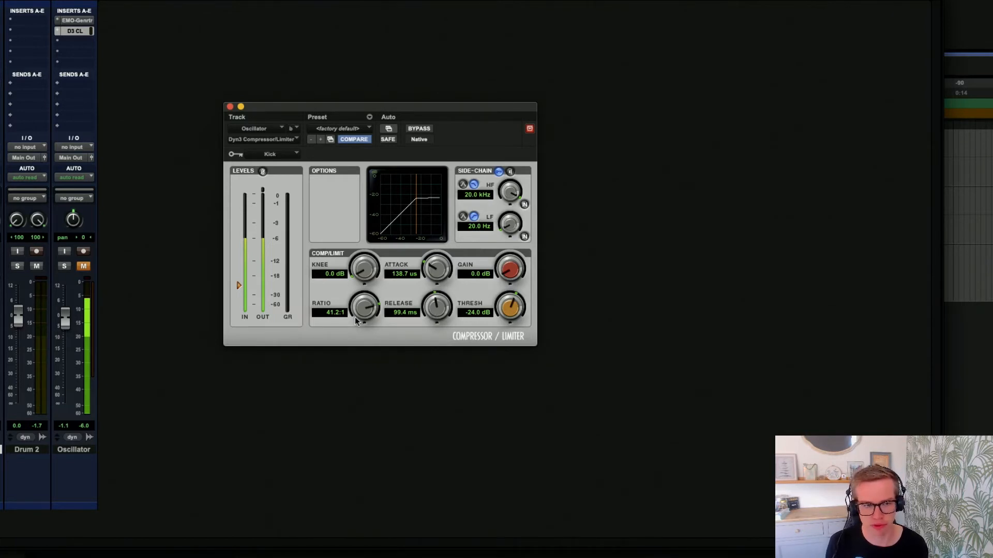
drag(431, 310, 433, 309)
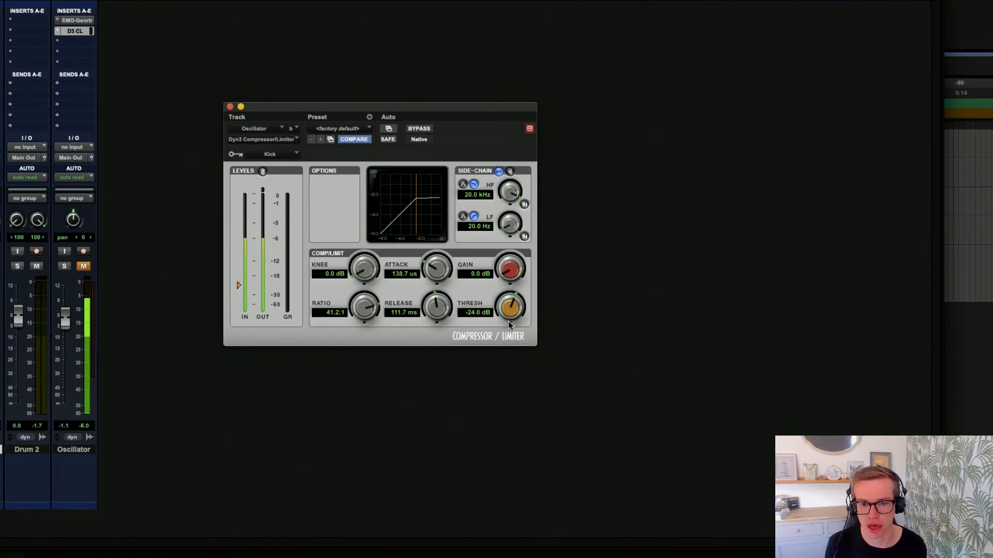
drag(510, 308, 501, 322)
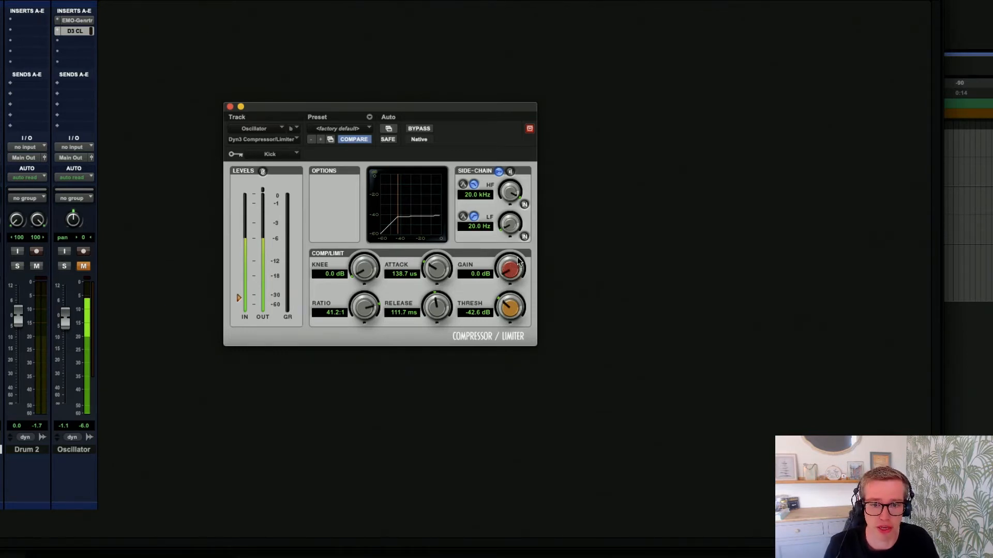
drag(519, 261, 510, 255)
alt+click(512, 279)
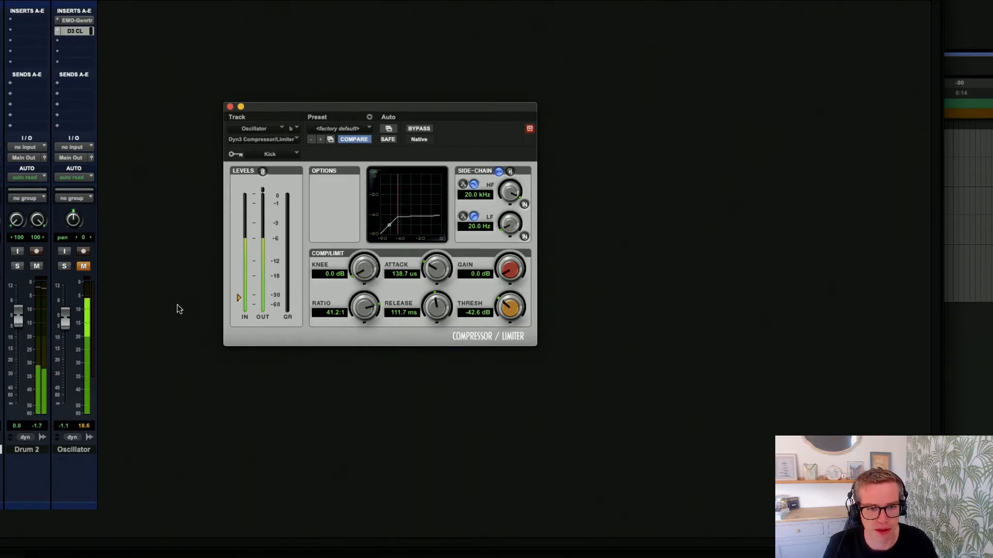
Step: Unmute the Oscillator track and select the Kick track's clip in the Edit window, moving the compressor window clear of it
click(82, 266)
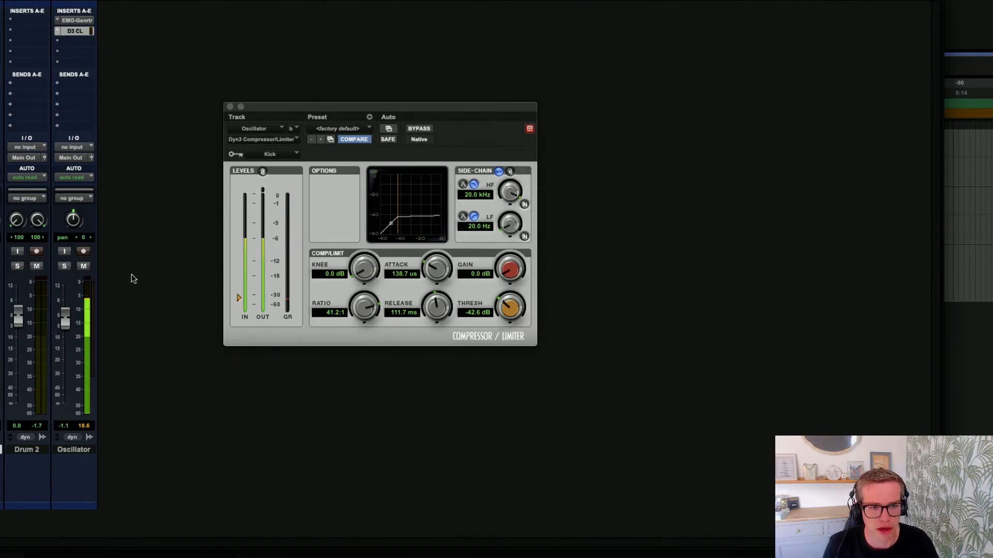
key(super+equal)
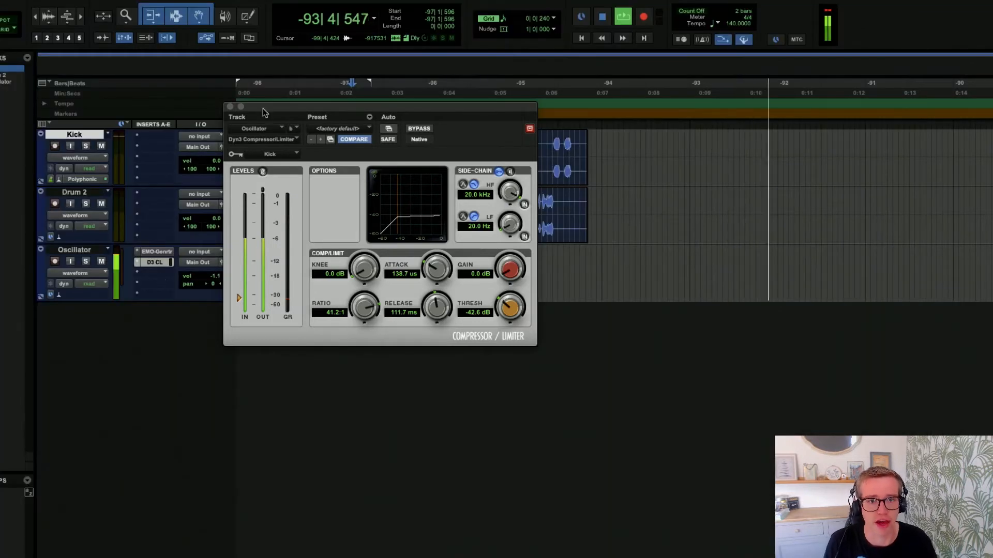
drag(278, 109, 380, 206)
click(377, 169)
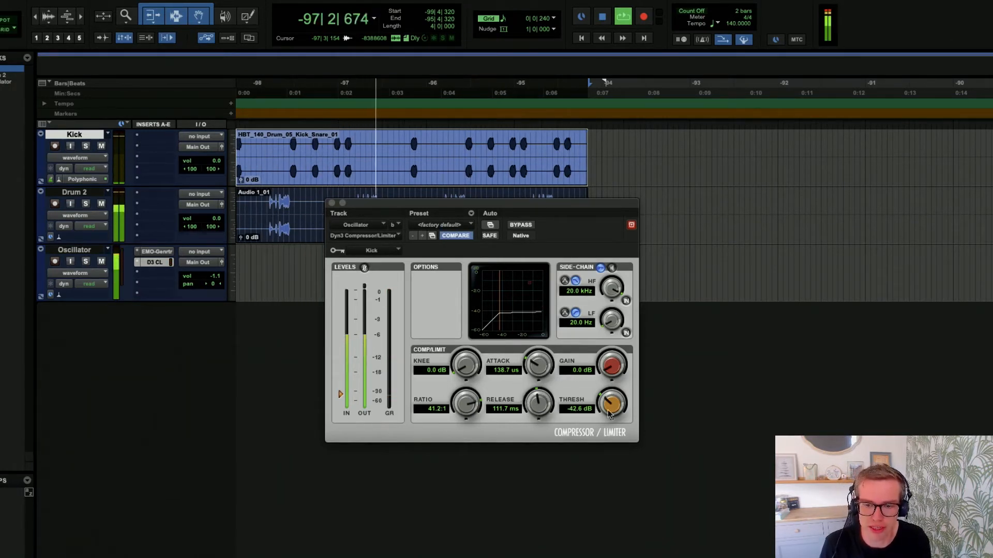
Step: Set the compressor's threshold to -17.1 dB and, after trying shorter and longer releases during loop playback, its release to 143.2 ms
mouse_move(614, 411)
mouse_down()
mouse_move(614, 383)
mouse_move(608, 411)
mouse_move(612, 396)
mouse_up()
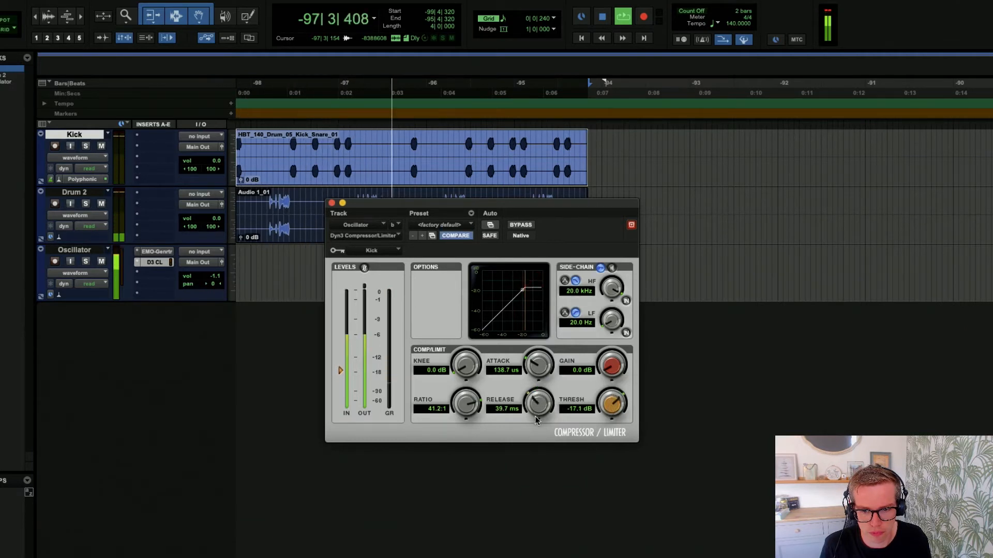
mouse_move(537, 404)
mouse_down()
mouse_move(536, 426)
mouse_move(538, 412)
mouse_move(525, 415)
mouse_move(536, 413)
mouse_up()
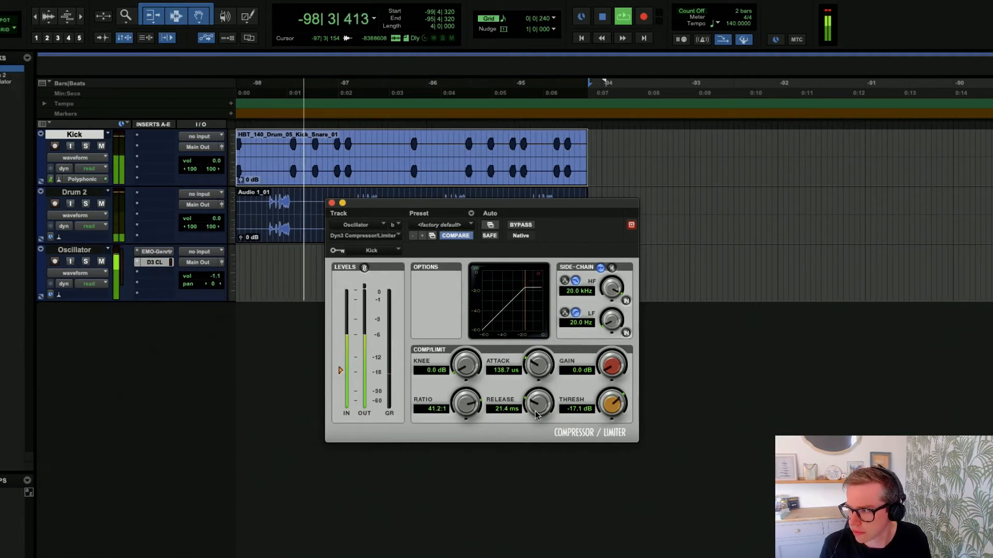
drag(535, 413, 535, 340)
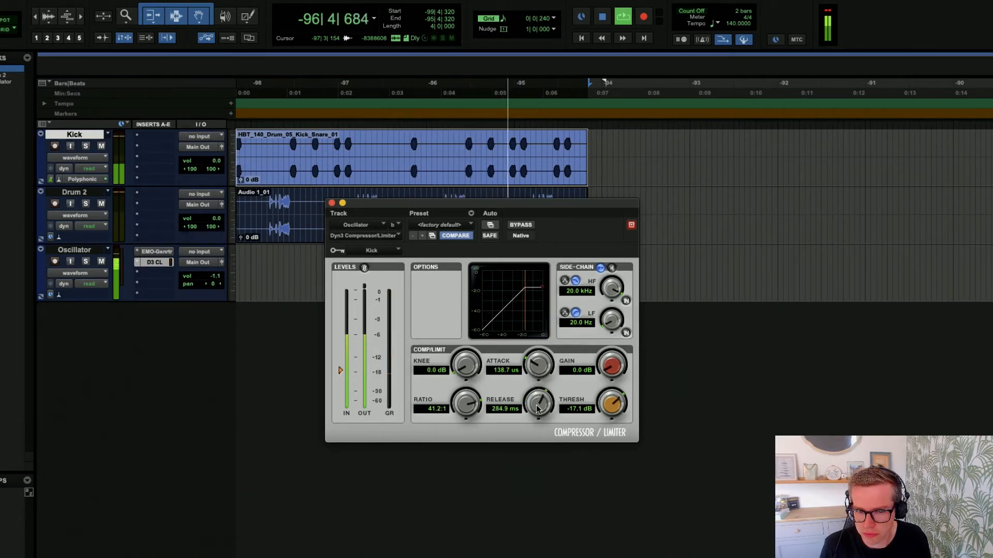
drag(536, 419, 534, 413)
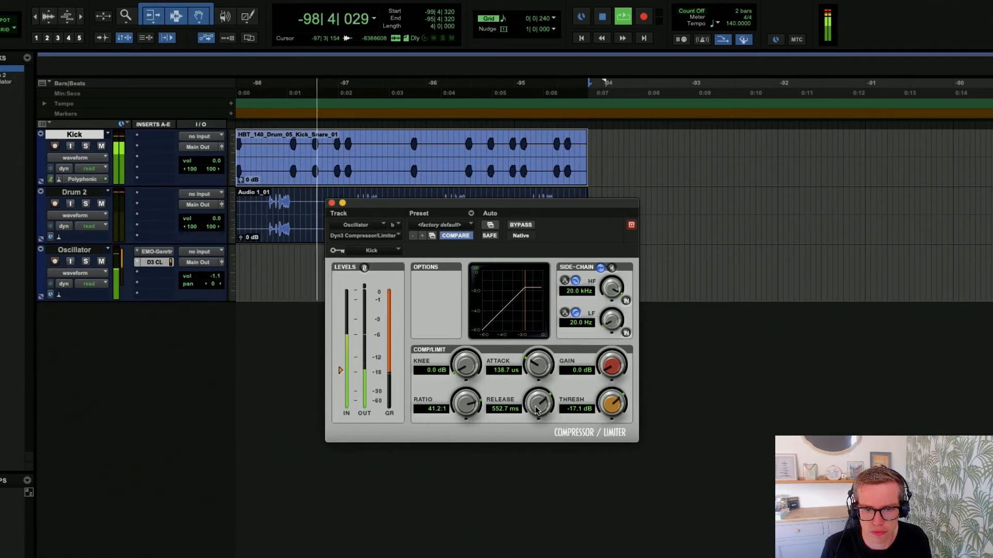
drag(536, 410, 535, 390)
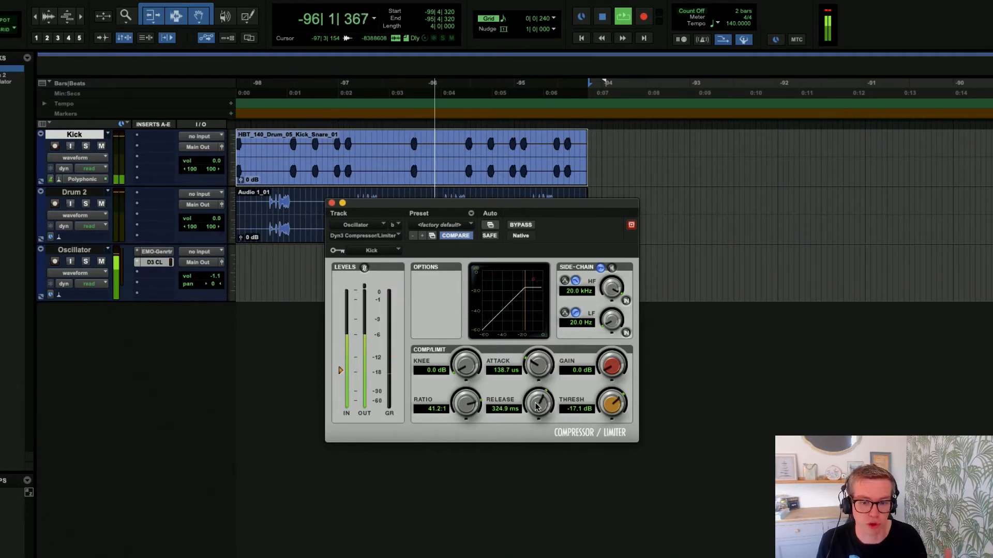
drag(535, 407, 537, 408)
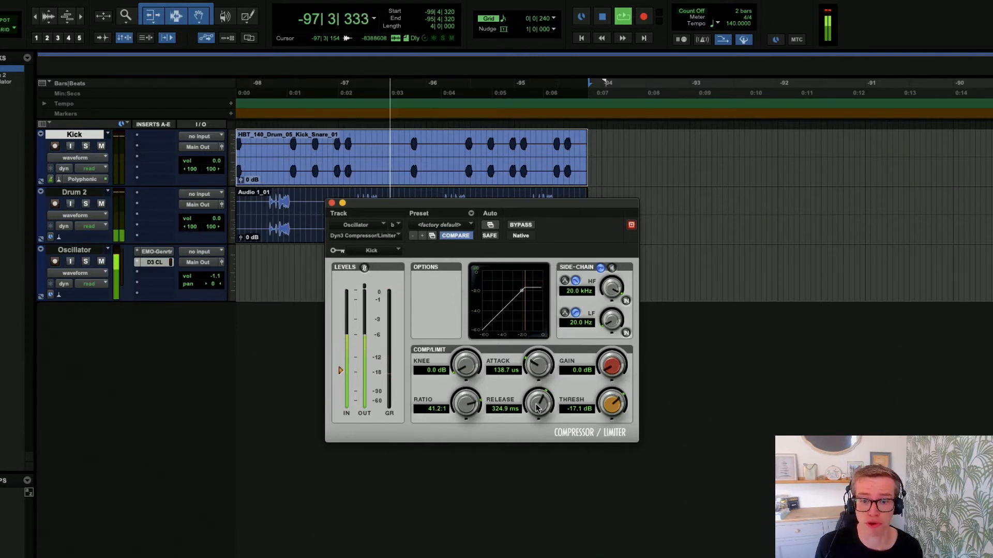
mouse_move(536, 408)
mouse_down()
mouse_move(537, 428)
mouse_move(538, 396)
mouse_up()
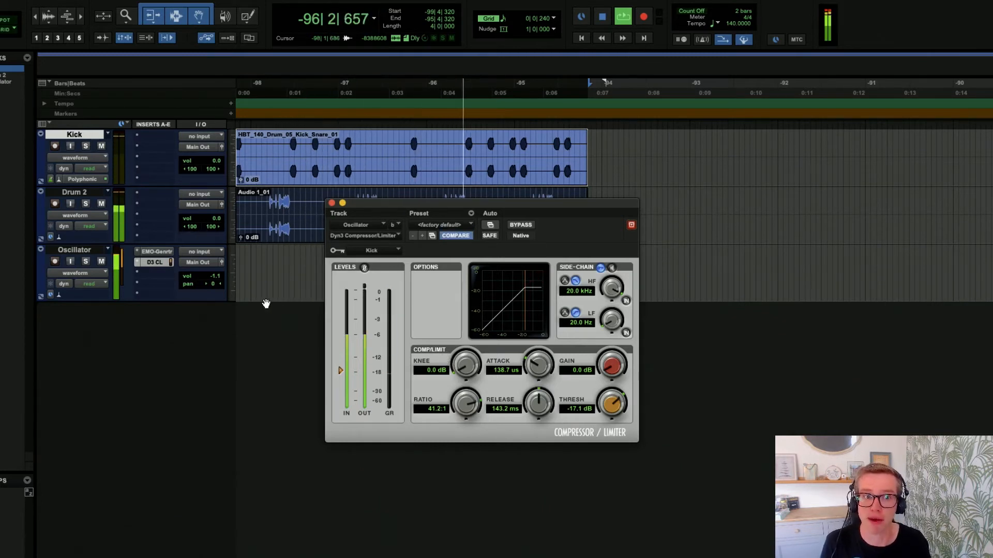
Step: Compare the looping mix with the Oscillator's compressor bypassed and active
click(520, 226)
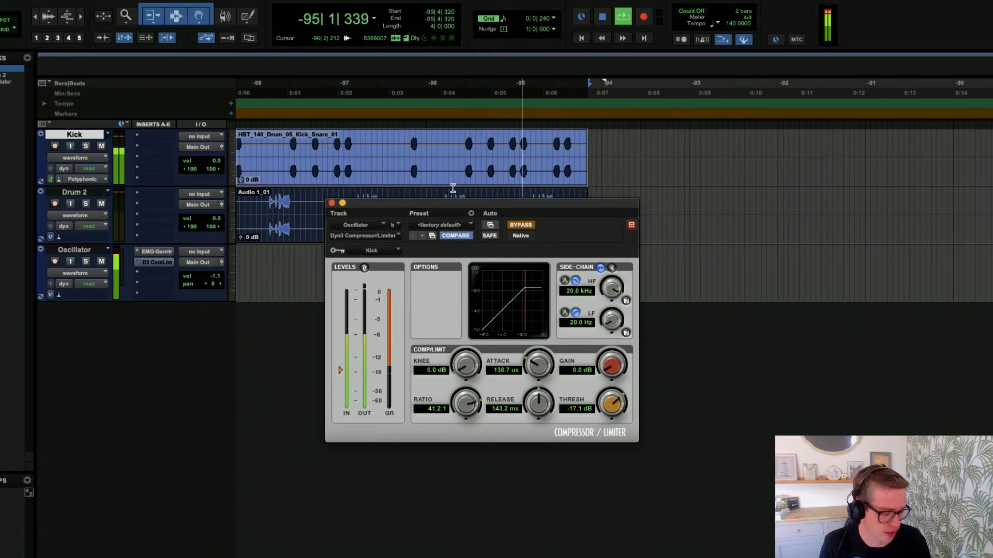
click(521, 225)
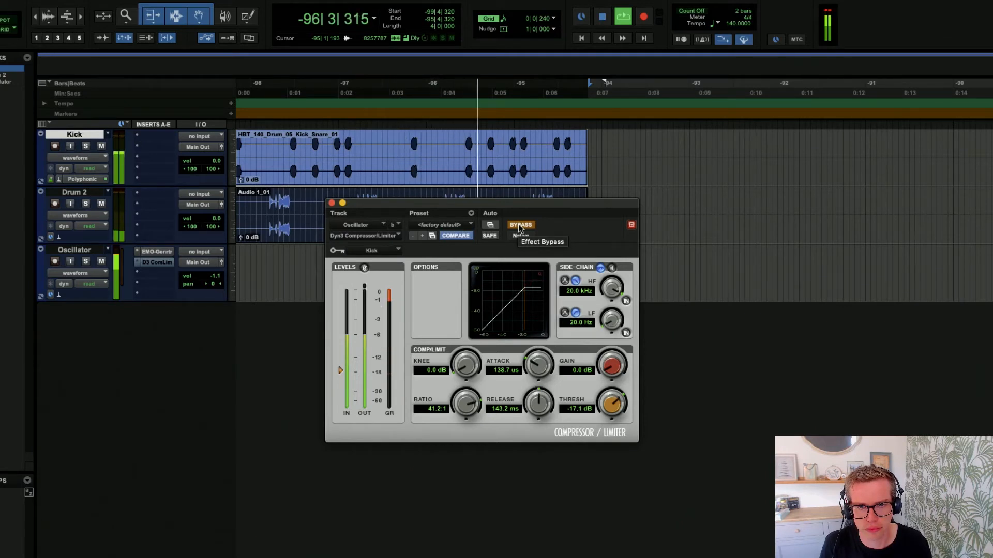
click(521, 226)
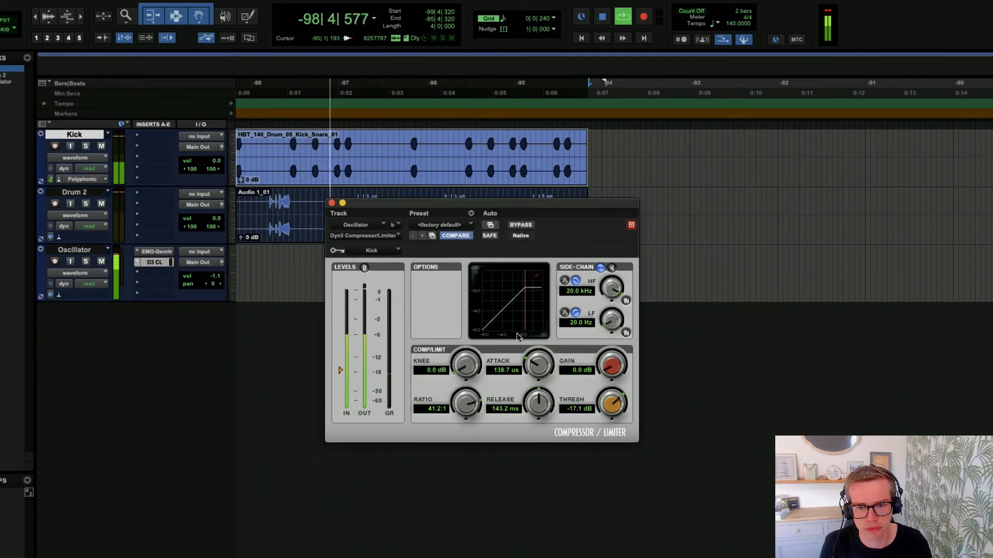
Step: Set the compressor's attack to 64.0 us and release to 127.4 ms, check it against bypass, and stop playback
drag(533, 362, 532, 366)
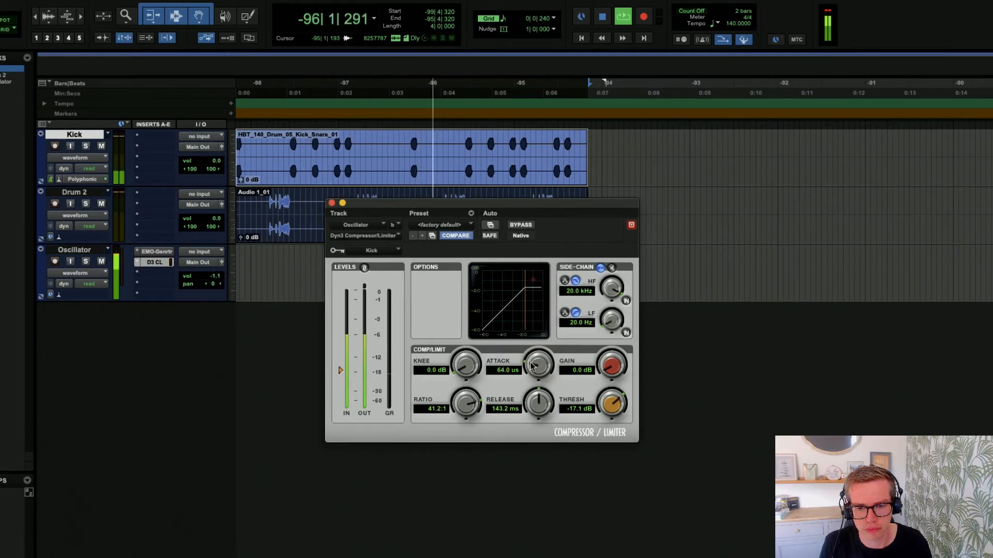
drag(532, 404, 532, 407)
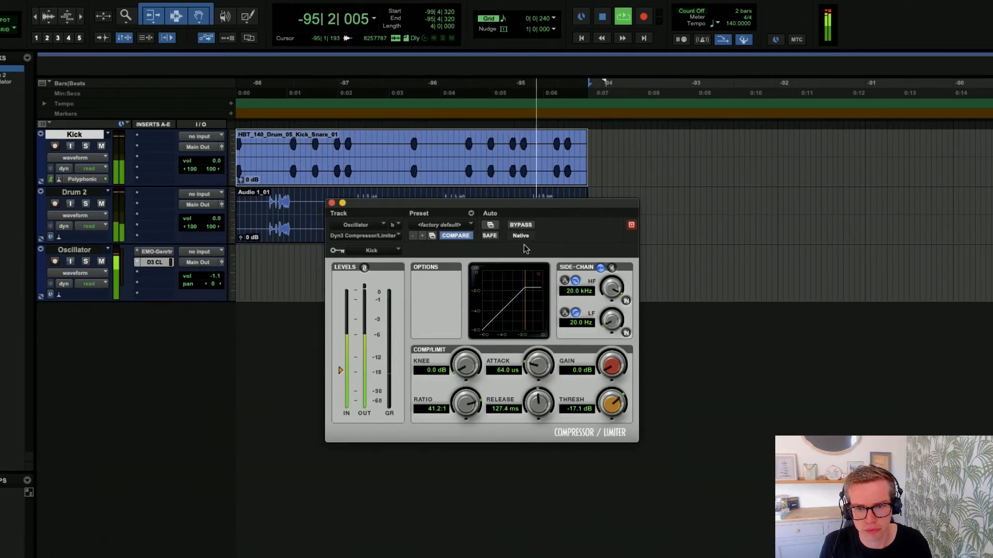
click(521, 226)
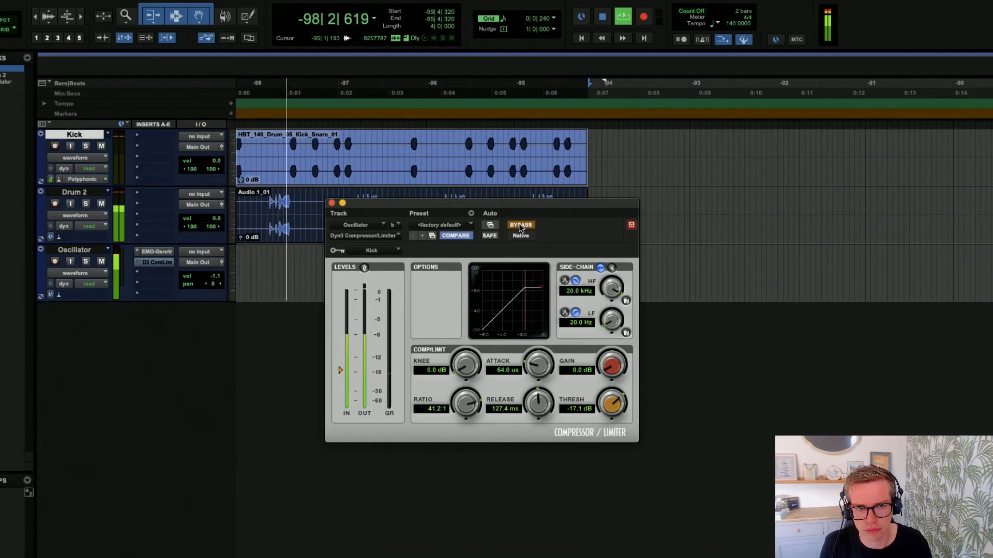
click(521, 226)
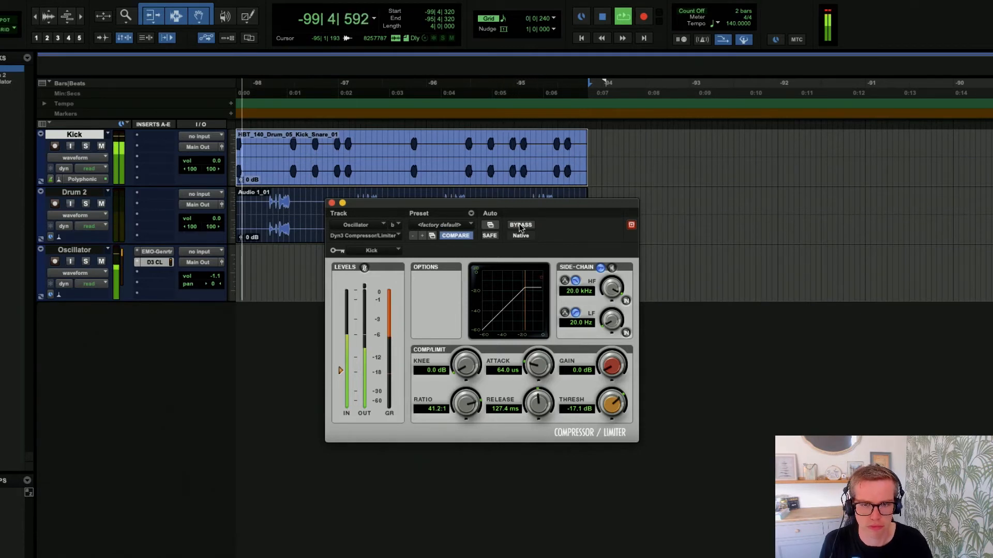
key(space)
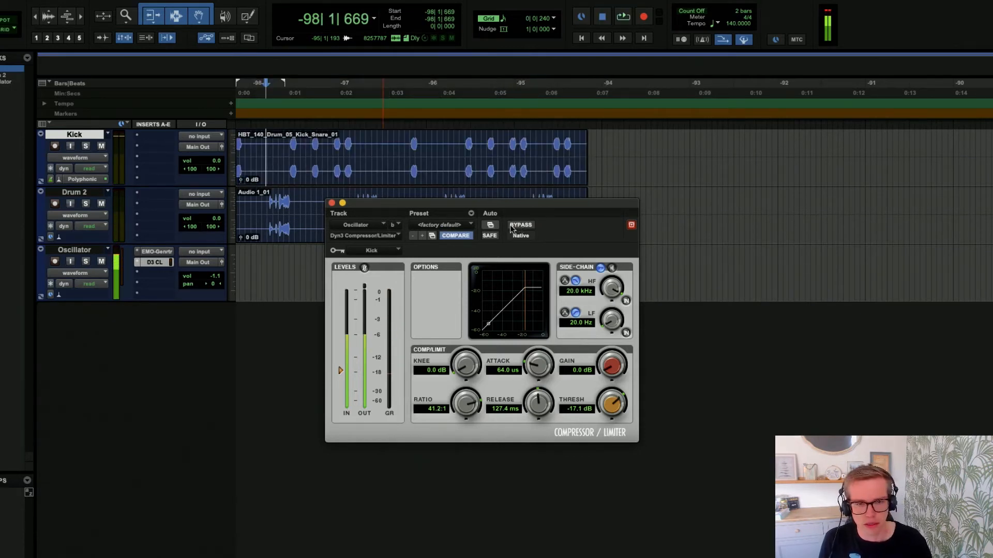
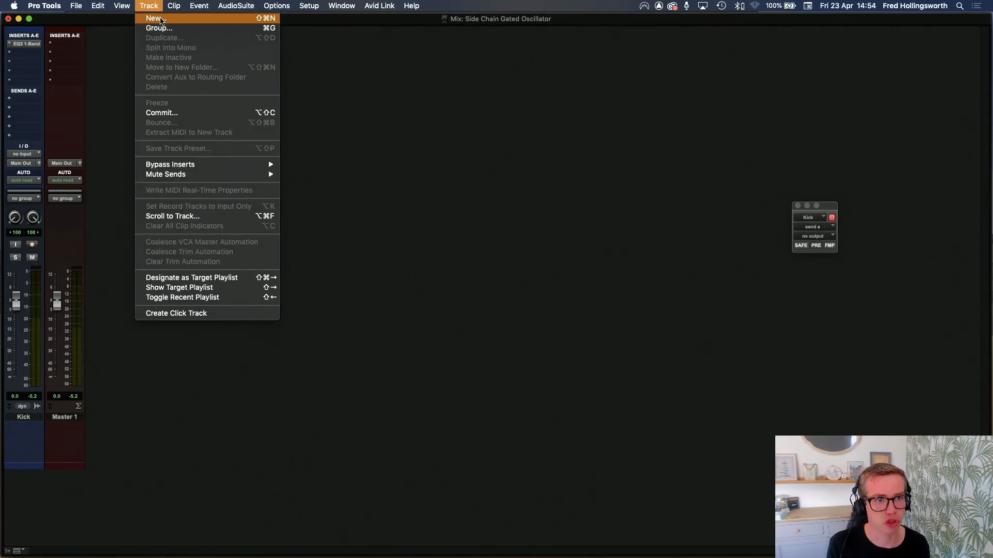
Step: Create one new stereo audio track named Side Chain Gate in the Side Chain Gated Oscillator session
click(155, 20)
click(398, 207)
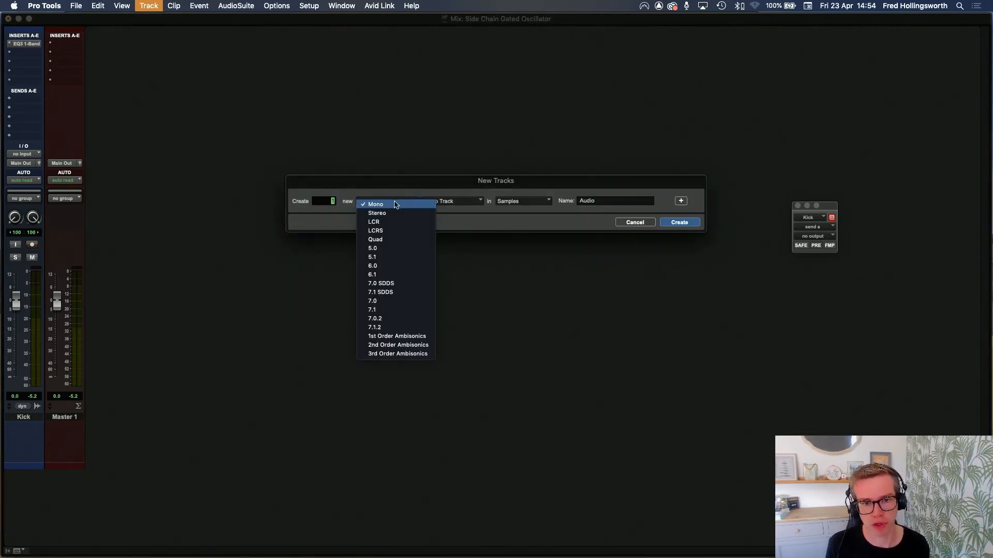
click(389, 215)
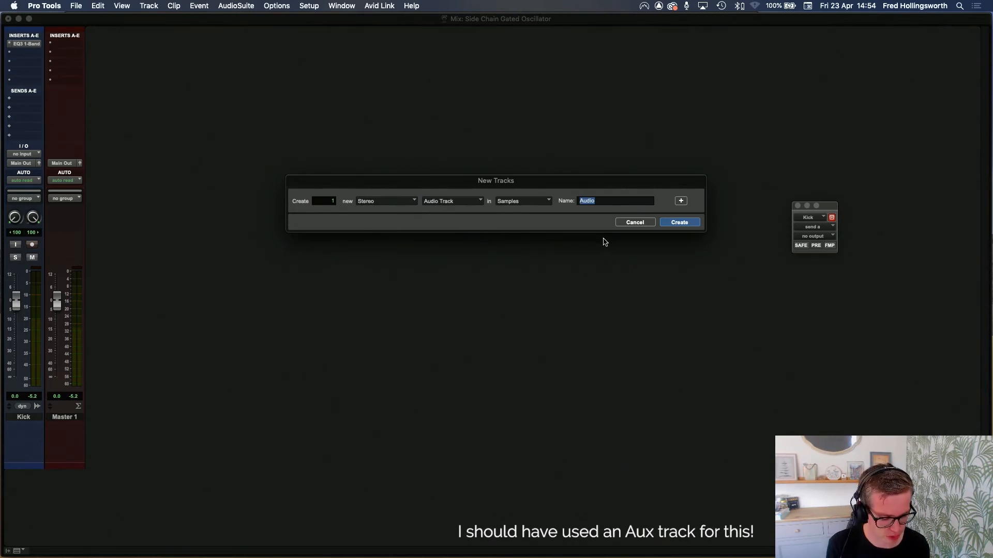
text(Side)
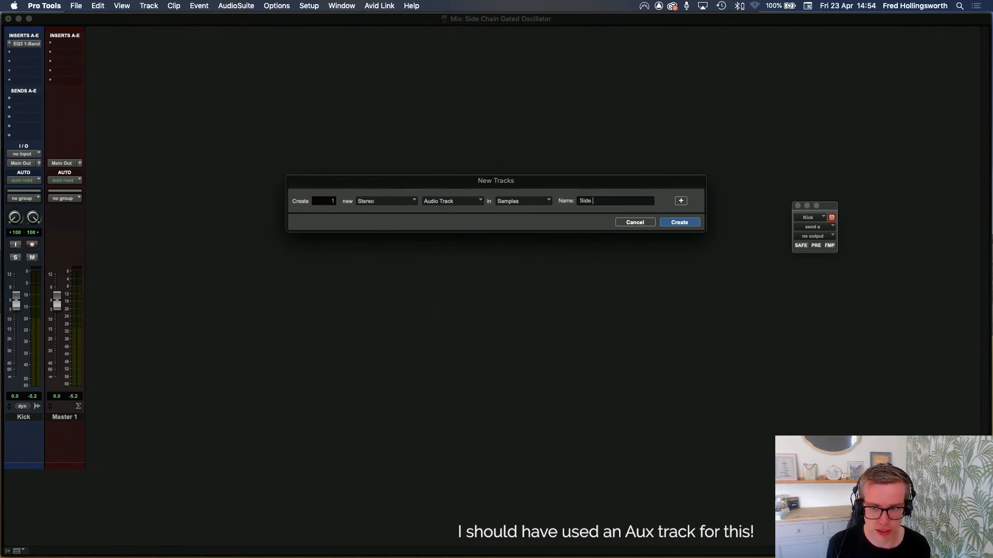
text( Chain Gate)
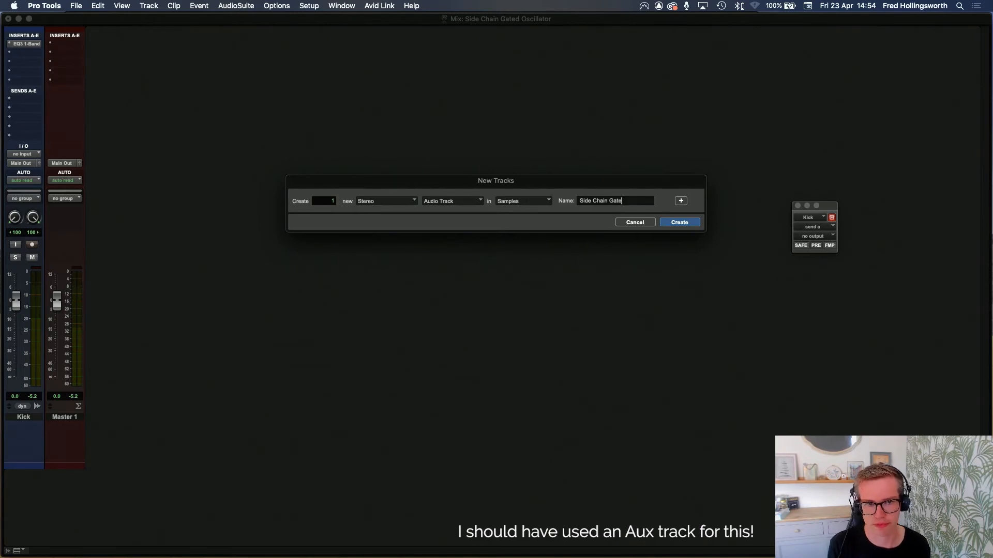
key(Return)
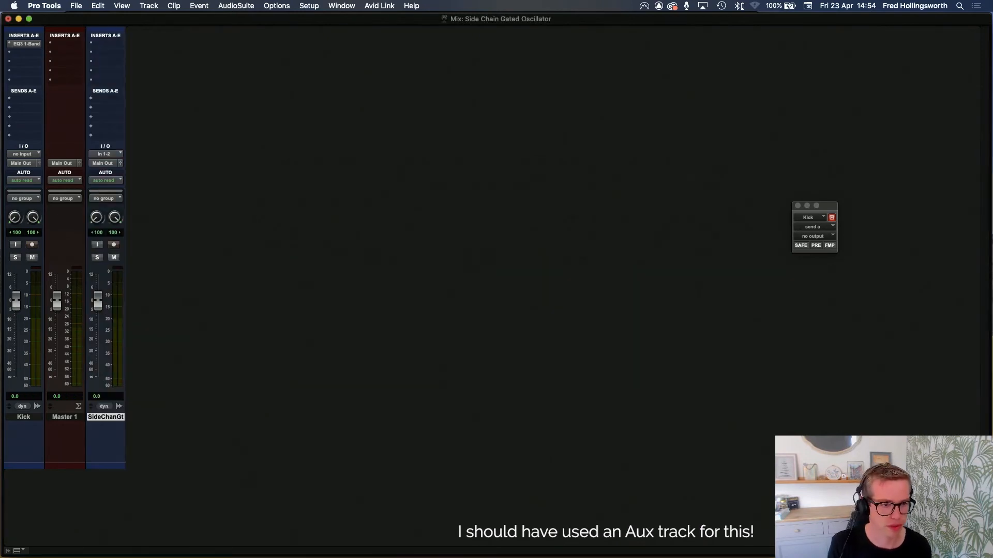
Step: Place the Side Chain Gate track between Kick and Master 1 and insert the stereo EMO-Generator on its first insert slot
drag(106, 421, 57, 417)
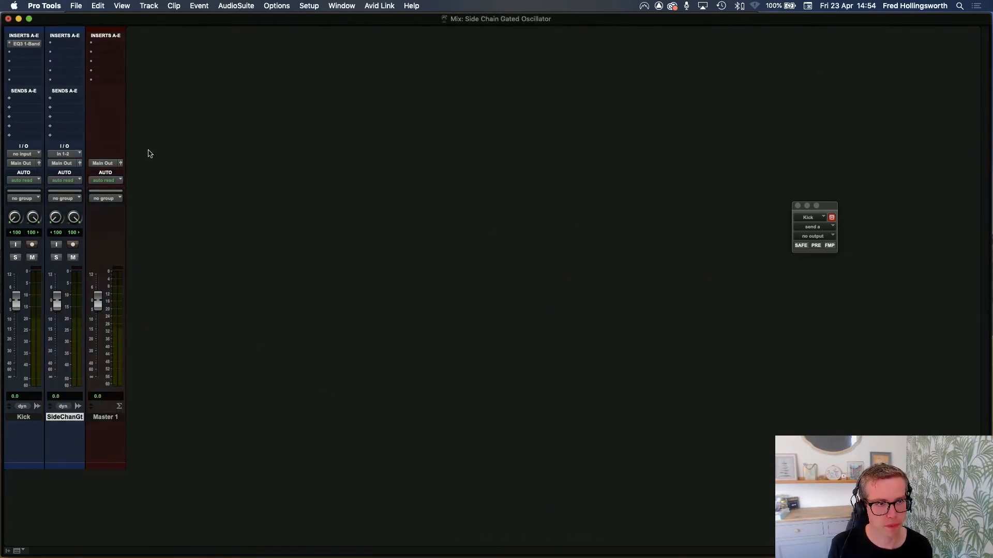
click(64, 48)
mouse_move(75, 53)
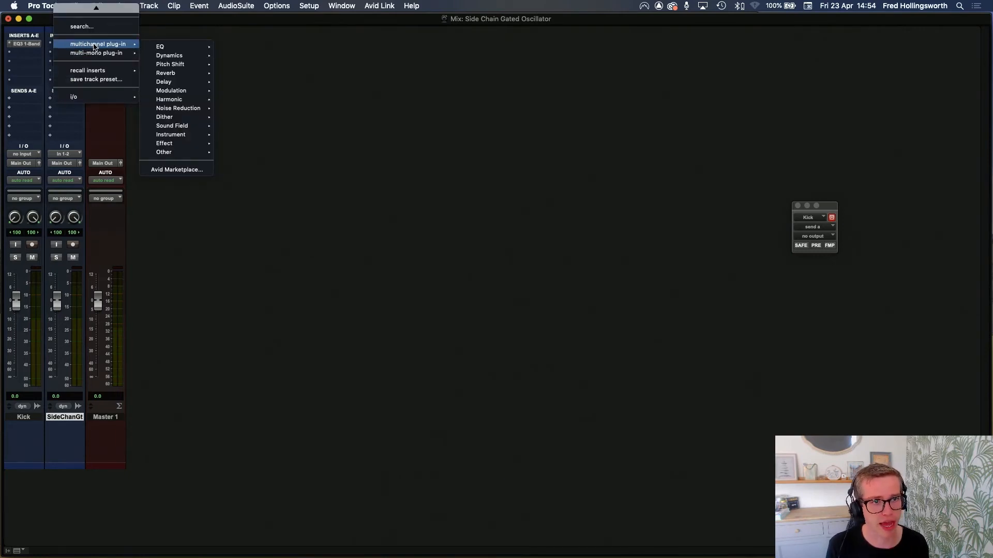
mouse_move(185, 156)
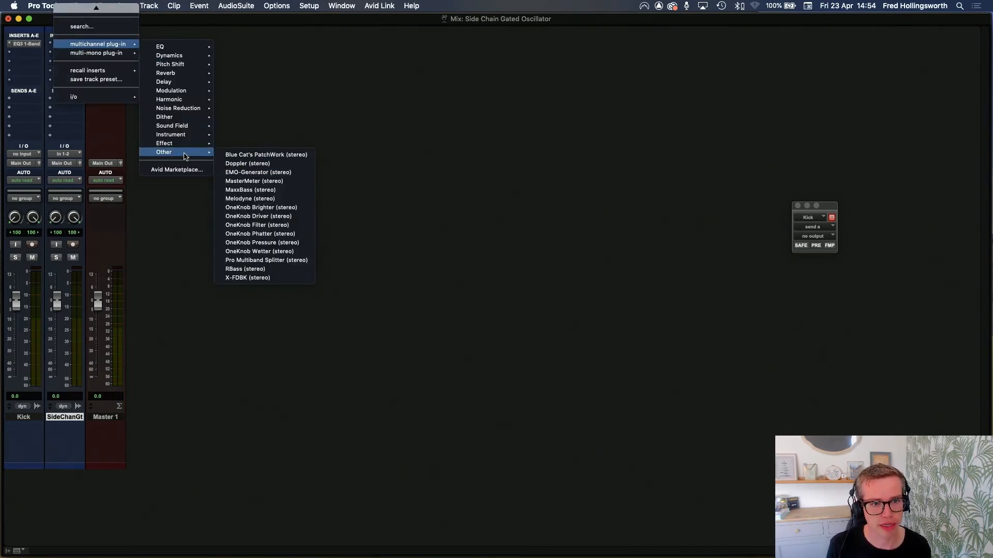
click(279, 172)
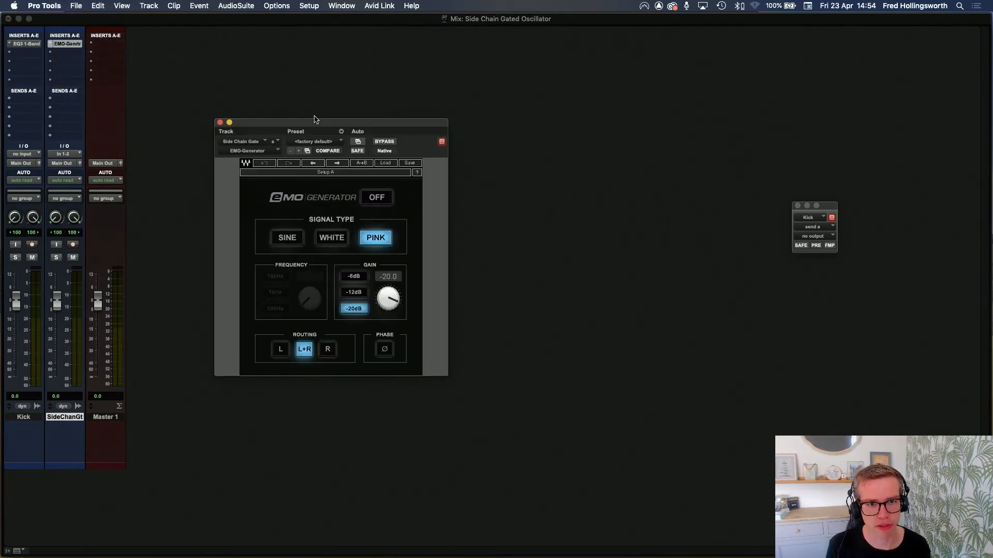
Step: Set the EMO-Generator to a 60 Hz sine wave, audition the tone, and leave the generator off
click(375, 199)
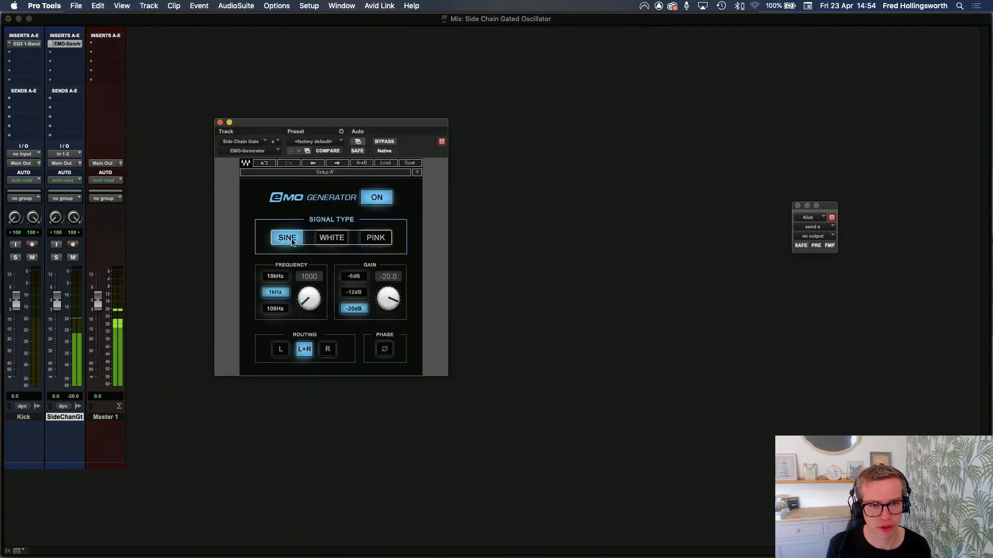
click(373, 200)
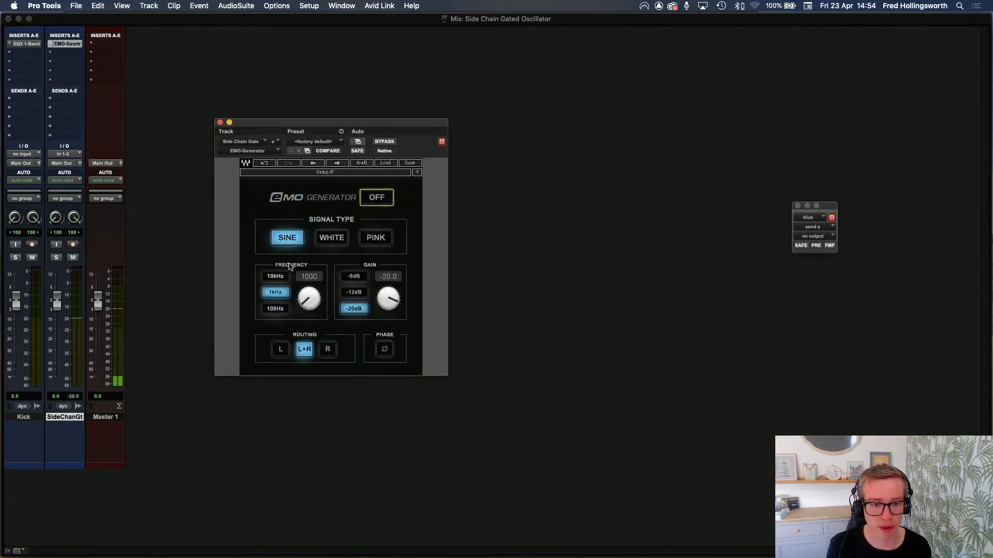
click(275, 309)
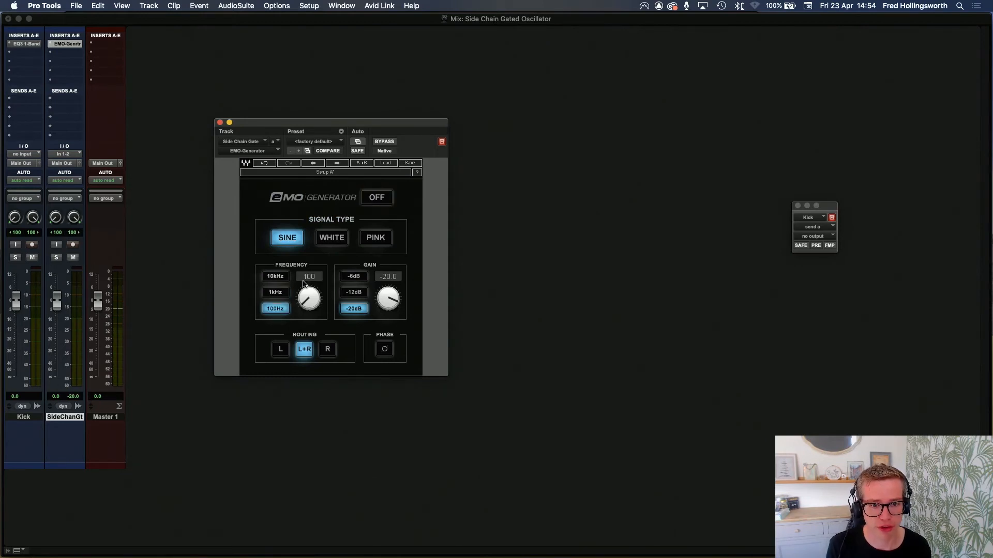
drag(309, 299, 309, 302)
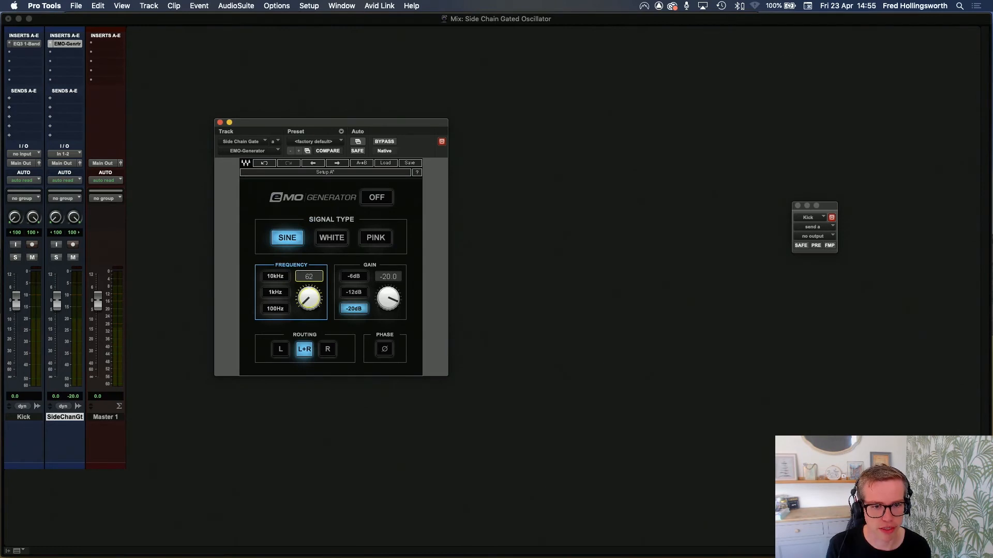
click(372, 199)
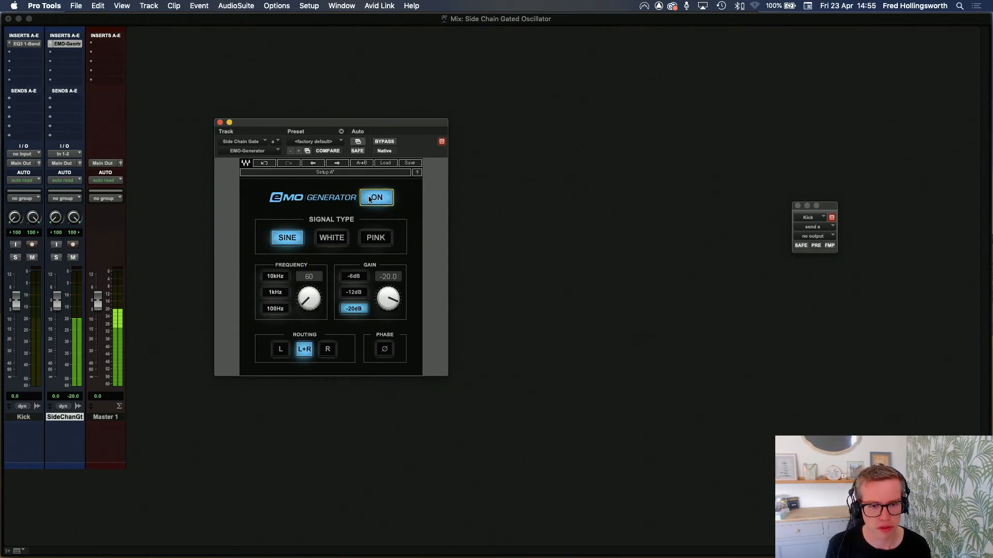
click(370, 200)
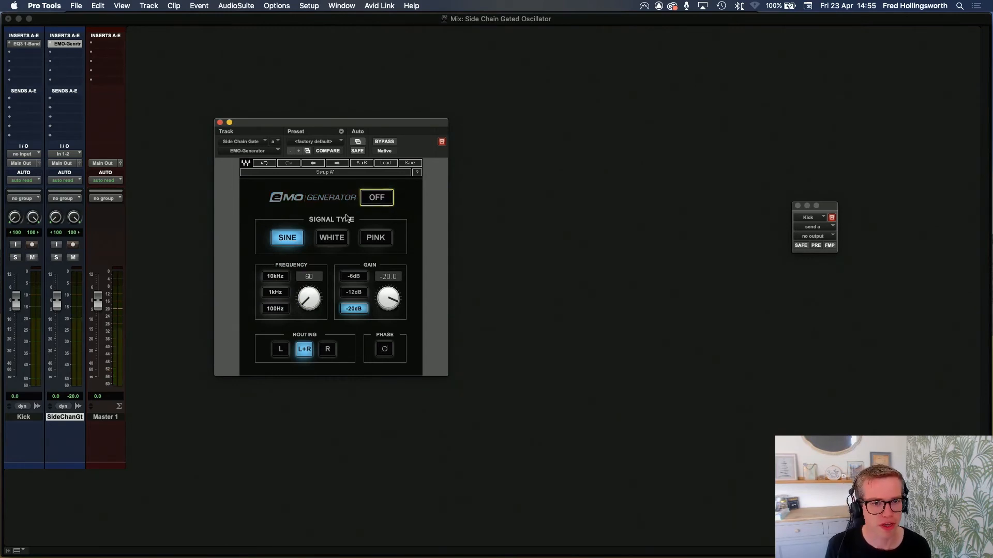
click(382, 200)
click(382, 200)
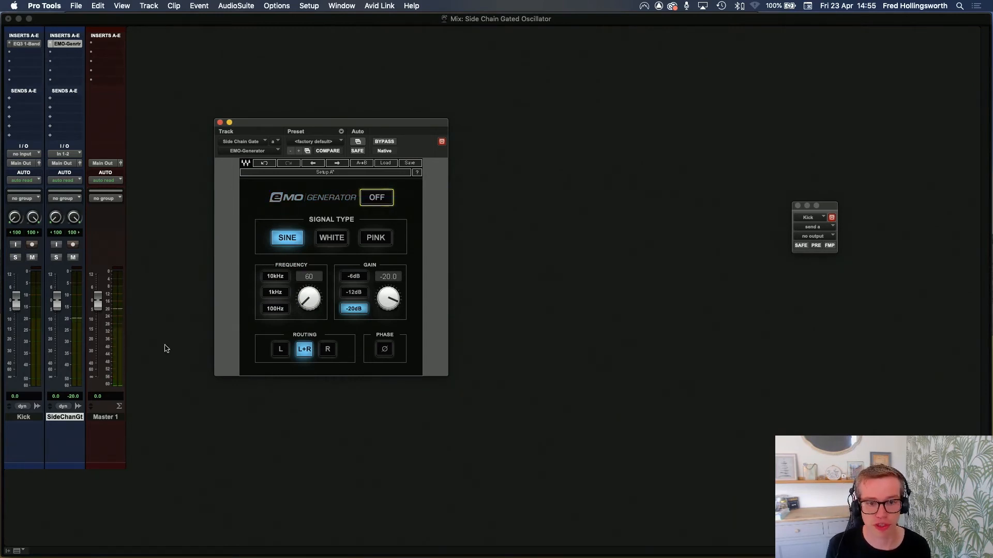
Step: Check the Kick clip on the timeline and play the Kick track on its own
key(super+equal)
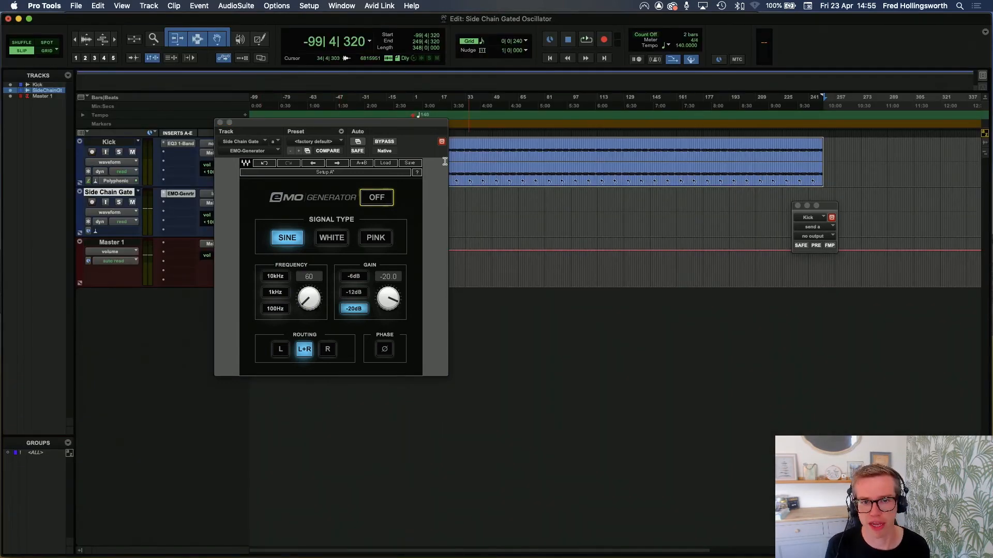
key(super+equal)
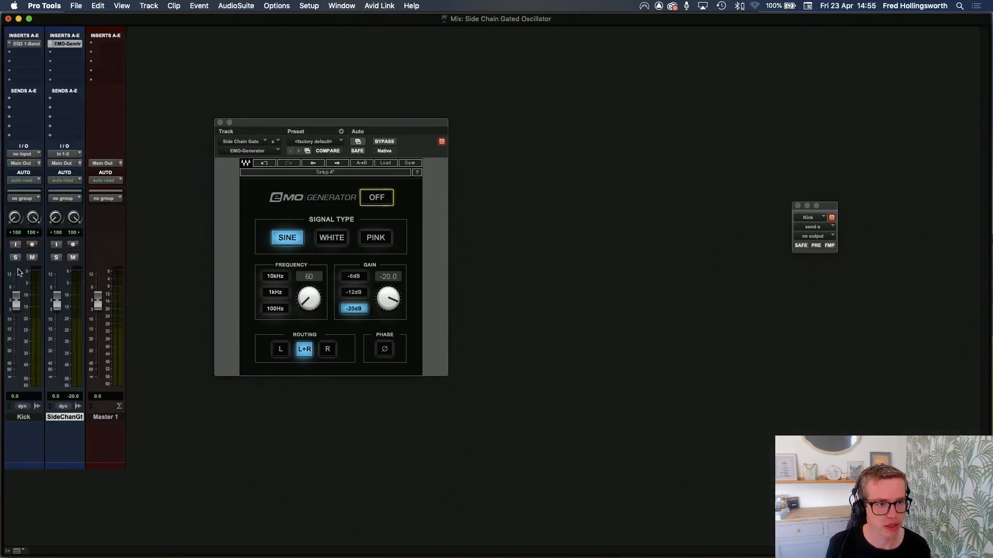
key(space)
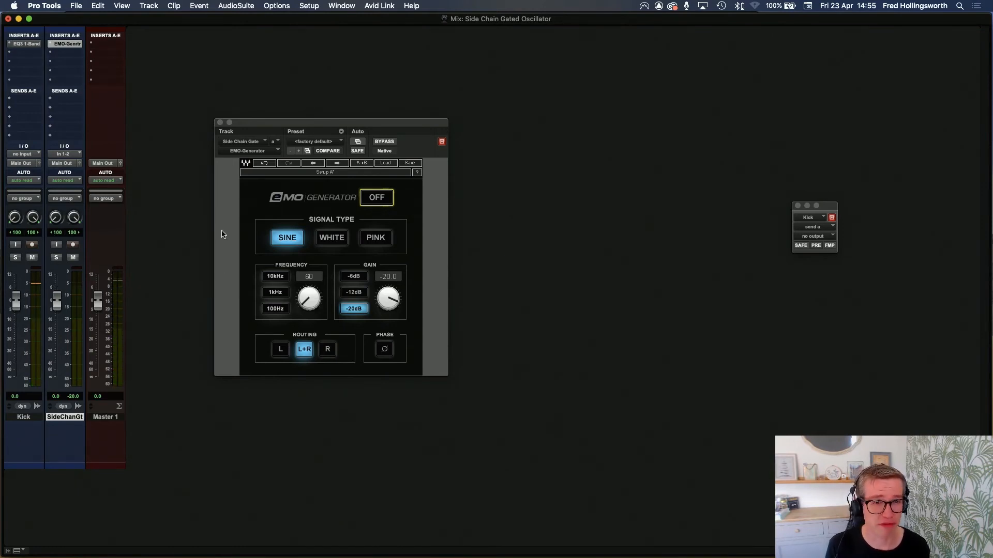
Step: Create one new mono bus path named Kick in the I/O Setup
click(313, 5)
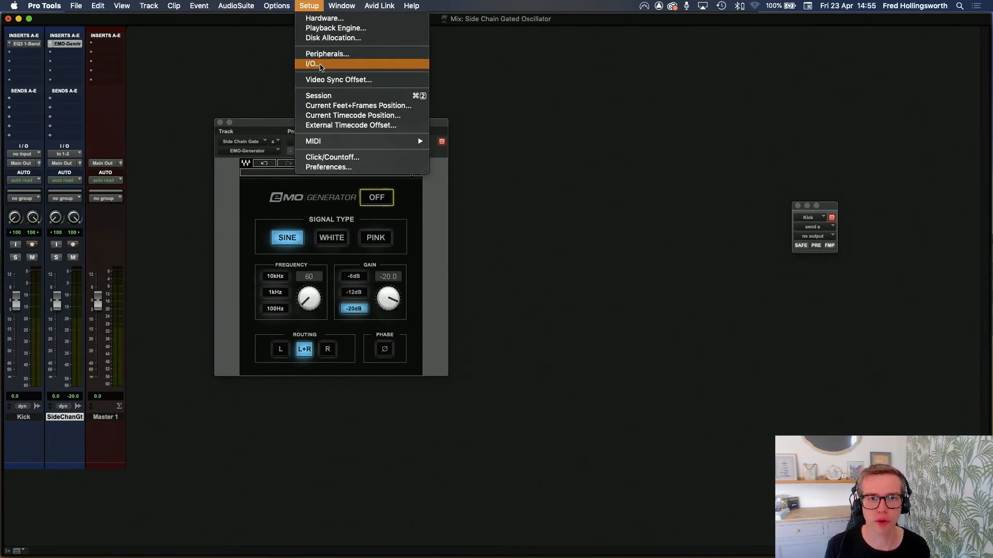
click(319, 65)
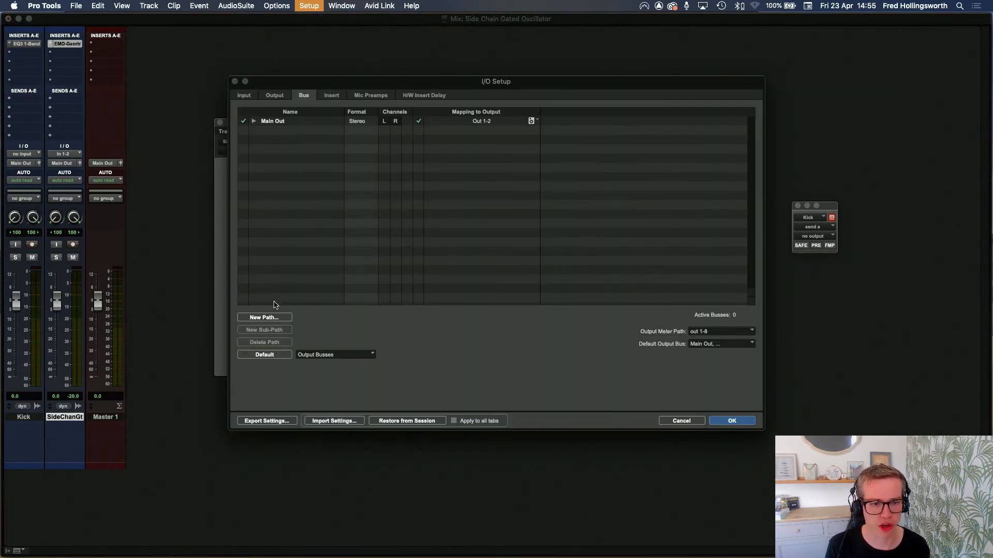
click(276, 317)
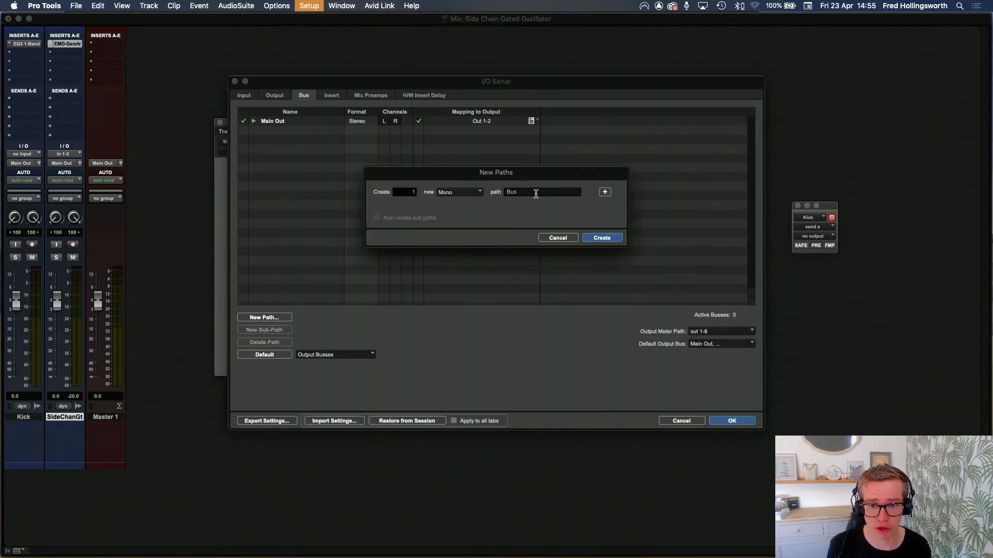
drag(536, 194, 446, 189)
text(Kick)
key(Return)
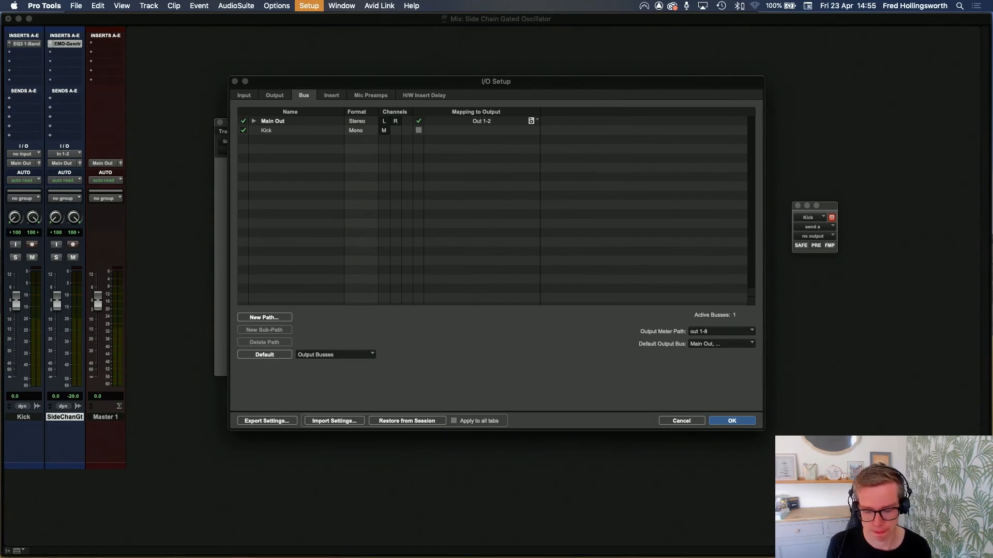
key(Return)
Step: Add a send from the Kick track to the mono Kick bus and set the send level to 0.0 dB
click(31, 101)
mouse_move(46, 110)
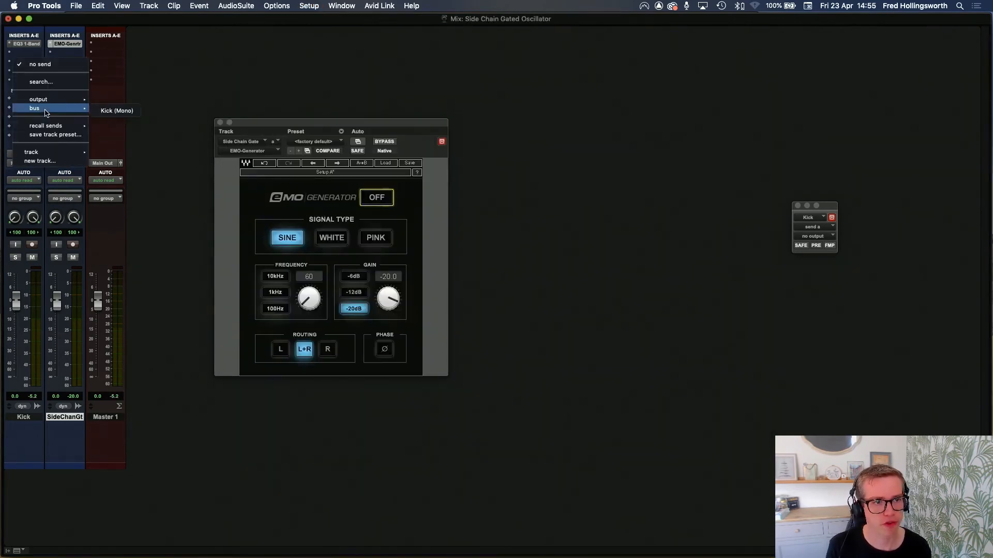
click(111, 110)
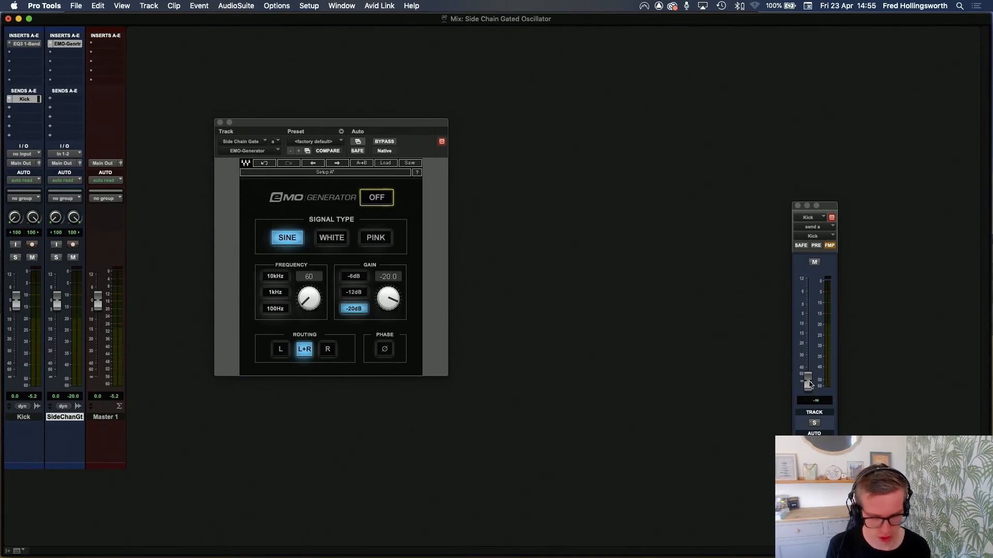
alt+click(808, 383)
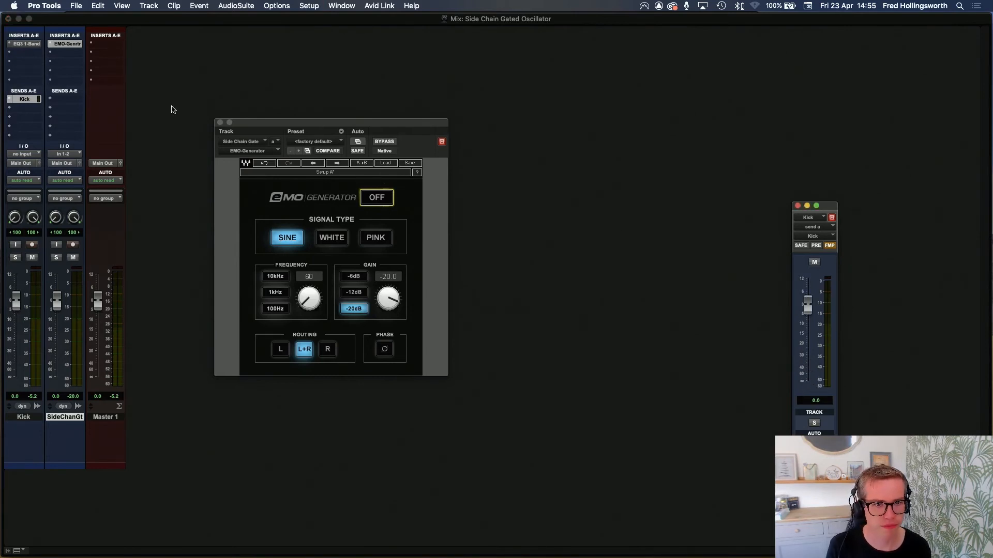
Step: Insert the stereo Dyn3 Expander/Gate after the generator on Side Chain Gate, and enable its external side-chain with the Kick bus as key input
click(66, 56)
mouse_move(104, 53)
mouse_move(176, 64)
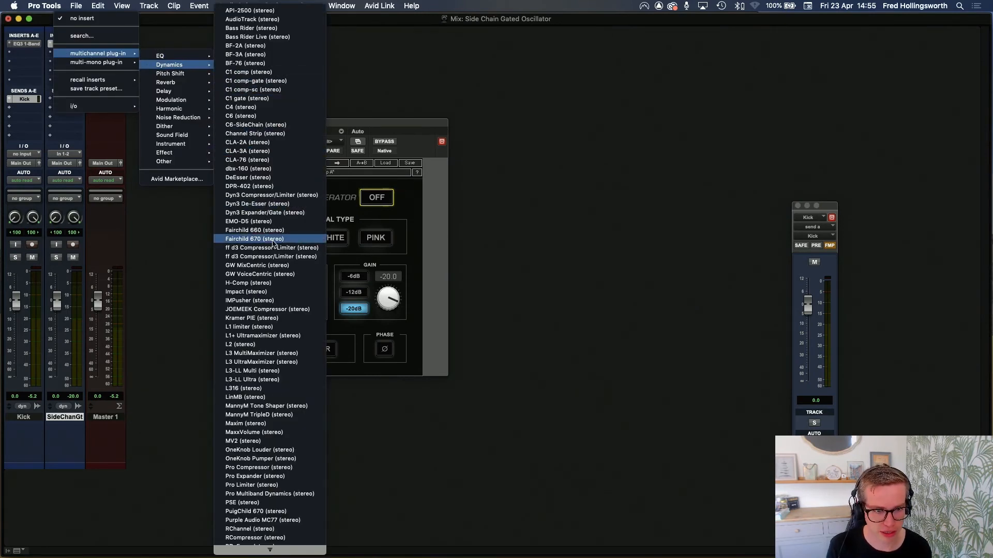
click(266, 213)
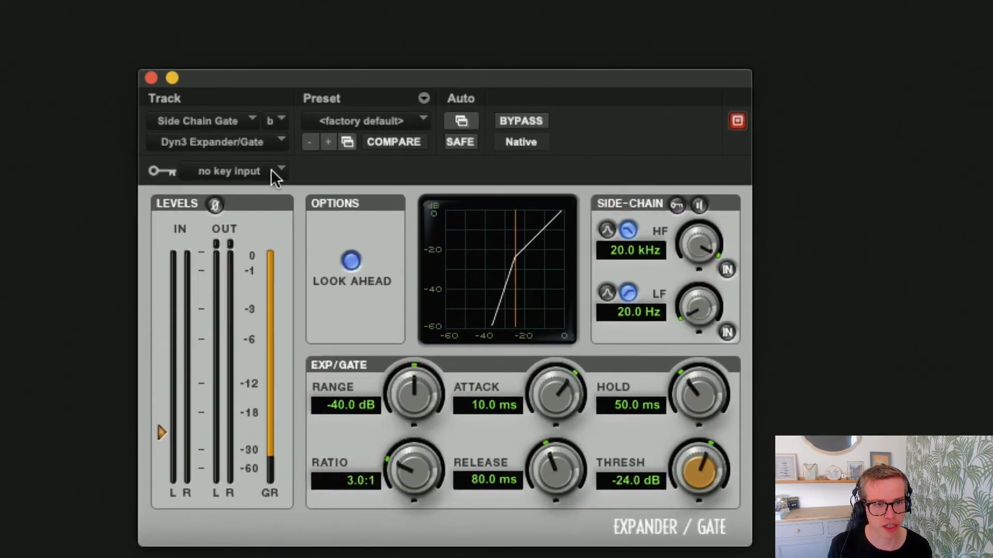
click(271, 170)
mouse_move(271, 189)
click(404, 198)
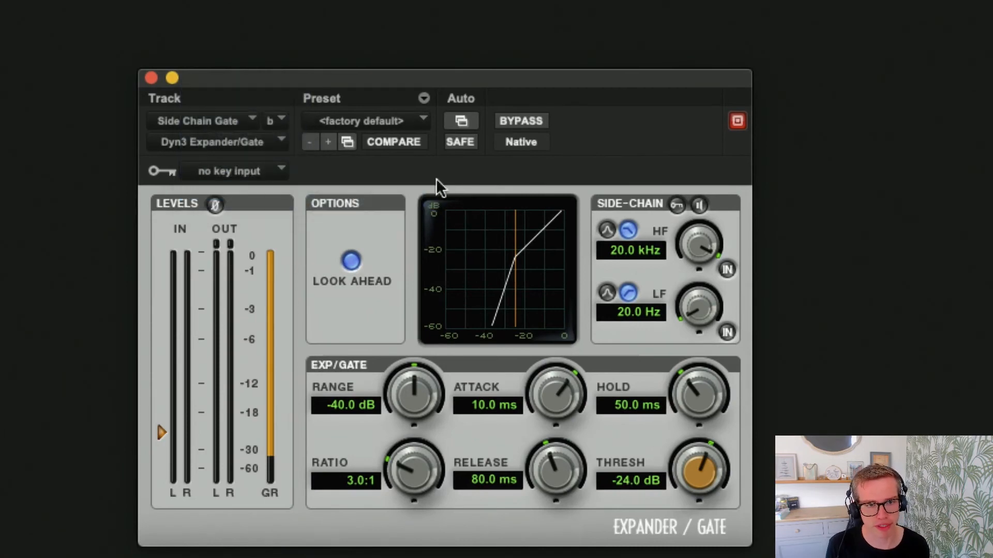
click(677, 205)
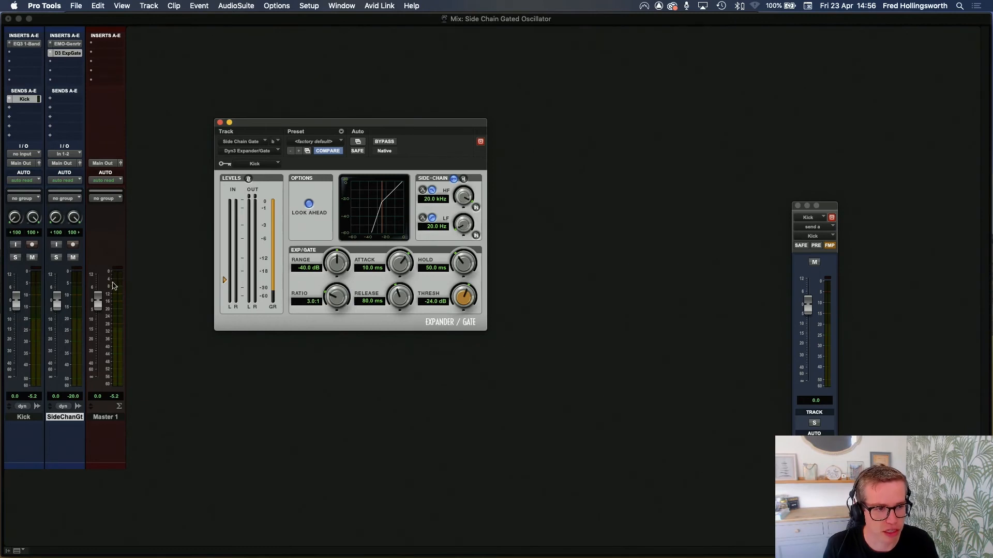
Step: Play the session with the EMO-Generator switched on and bring back the Expander/Gate's settings
key(space)
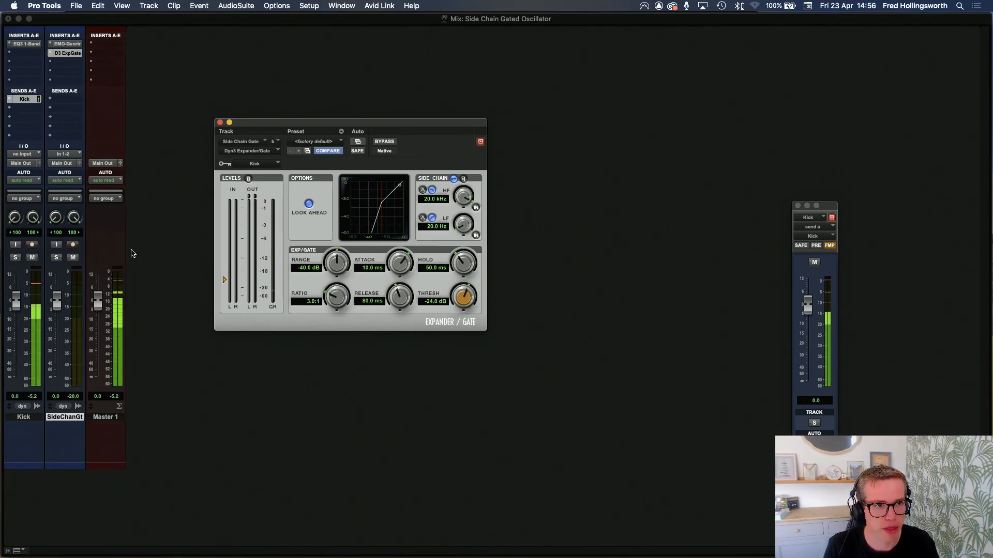
click(71, 45)
click(71, 45)
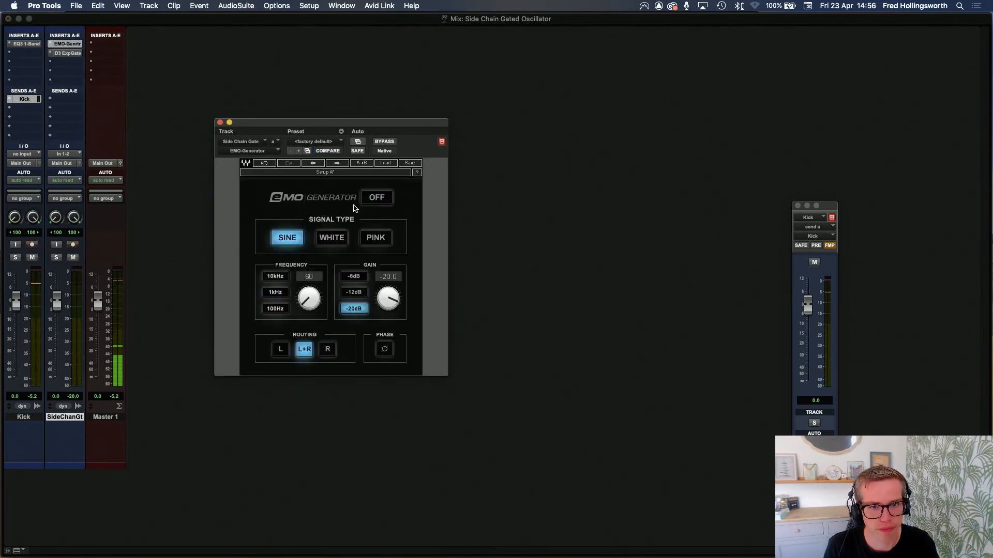
click(69, 54)
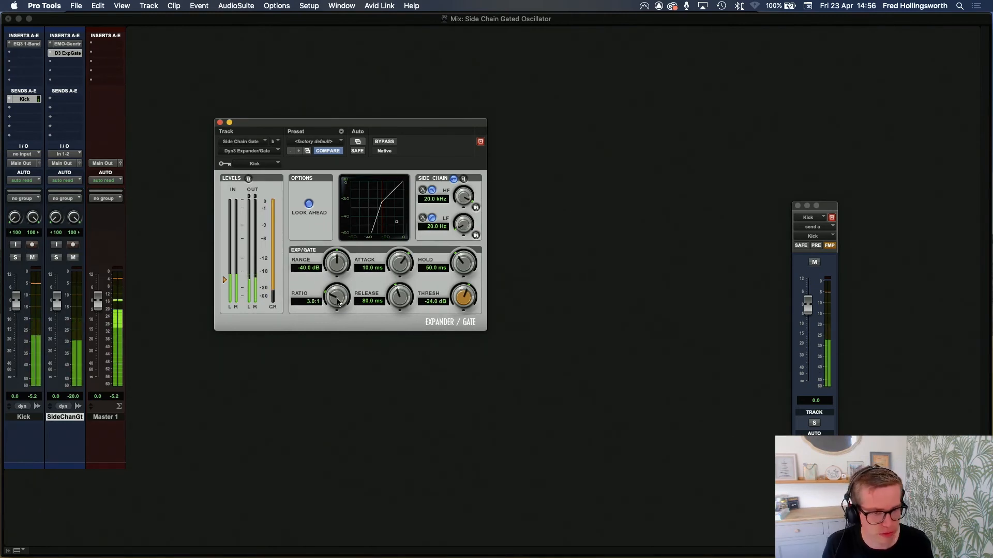
Step: Set the gate's ratio to 100:1 and its range to -80 dB, trying a shallower range of -4.8 dB in between
drag(337, 302, 355, 177)
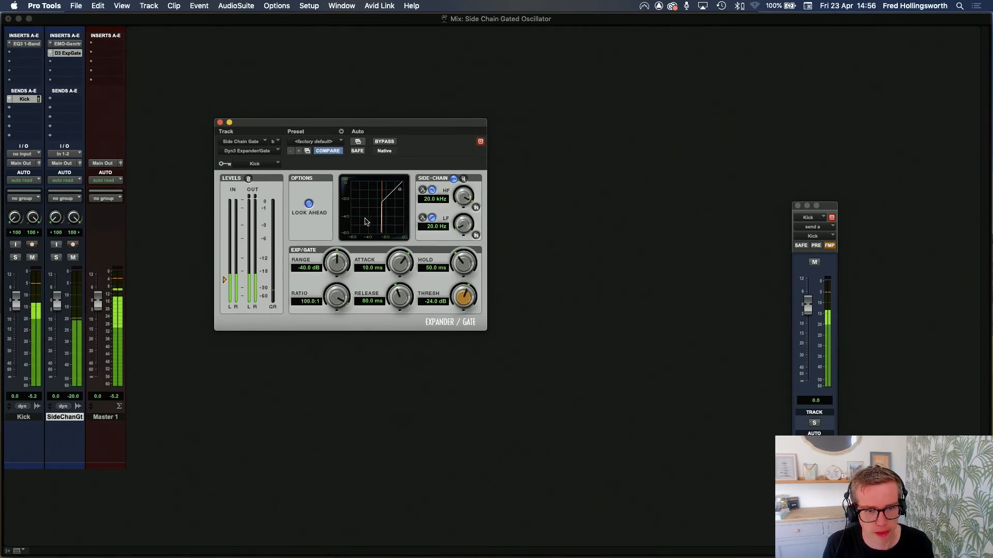
drag(336, 266, 316, 403)
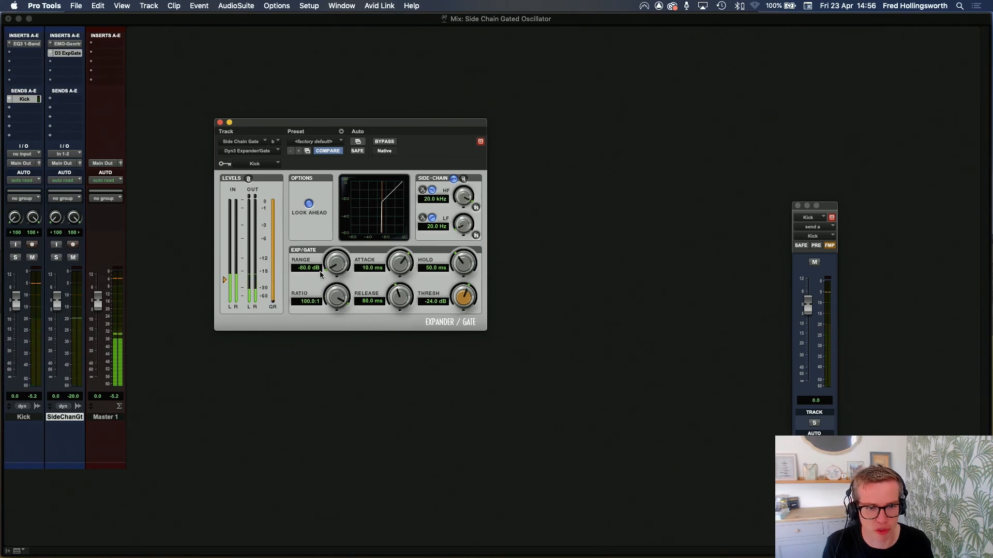
mouse_move(319, 271)
mouse_down()
mouse_move(331, 238)
mouse_move(335, 260)
mouse_up()
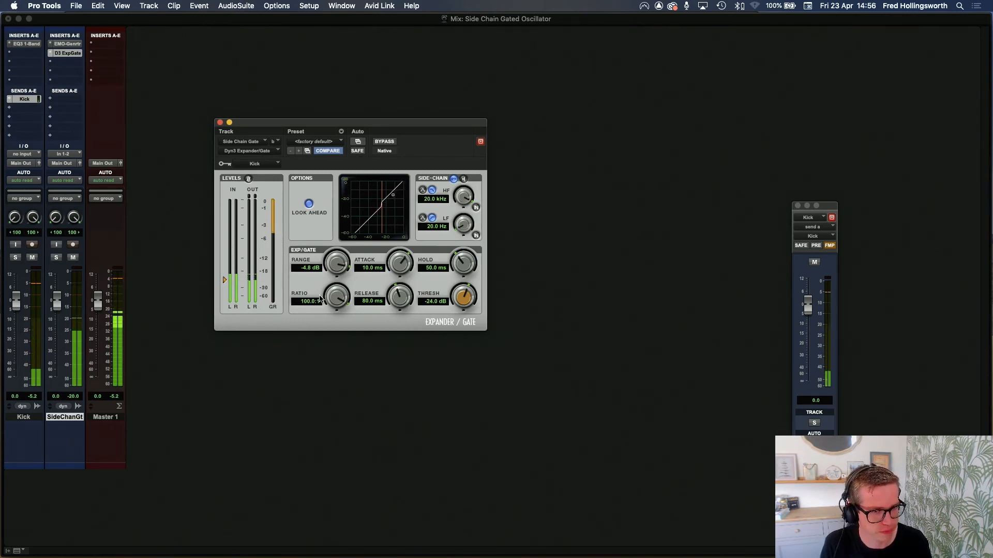
drag(333, 262, 313, 557)
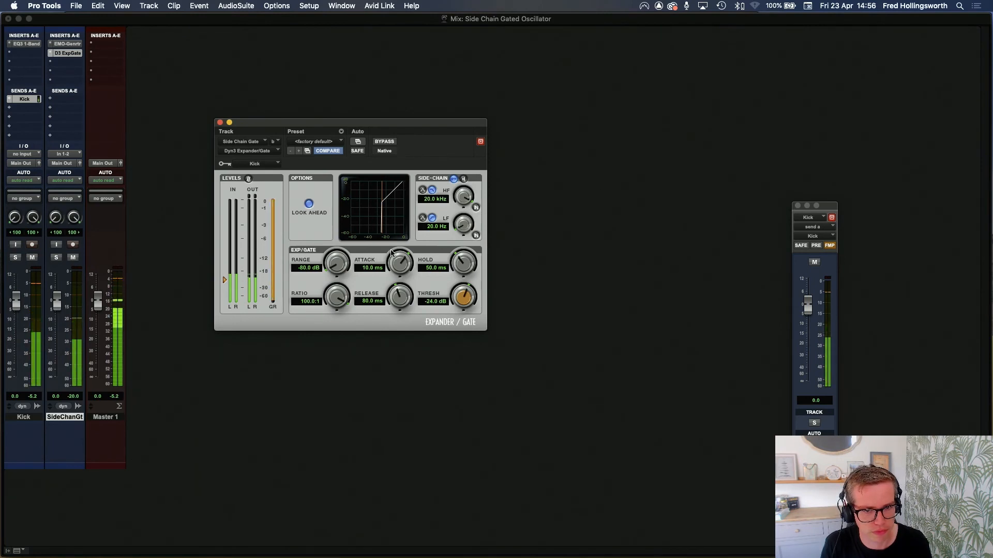
Step: Shorten the gate's attack to 1.1 ms during playback
mouse_move(392, 252)
mouse_down()
mouse_move(395, 282)
mouse_move(402, 253)
mouse_up()
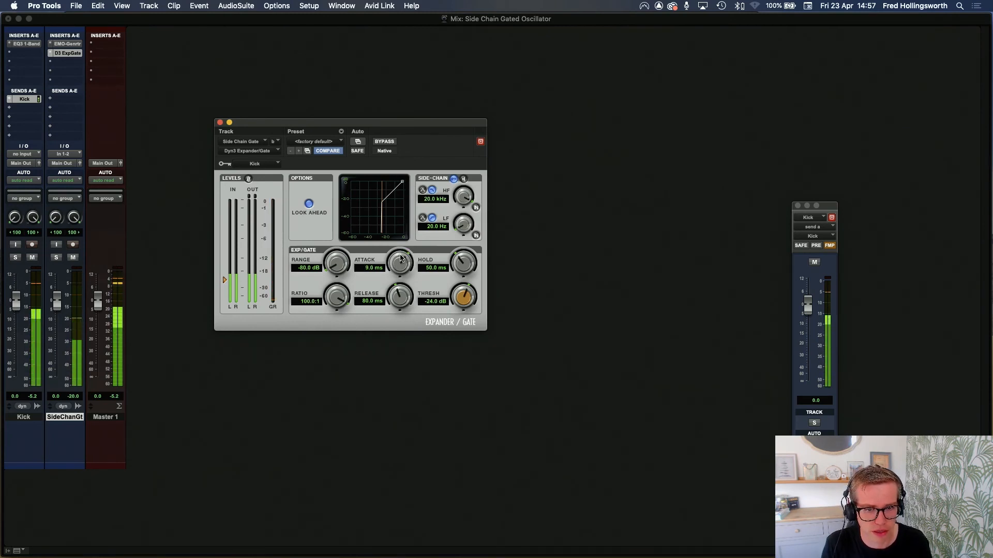
scroll(401, 261, down, 3)
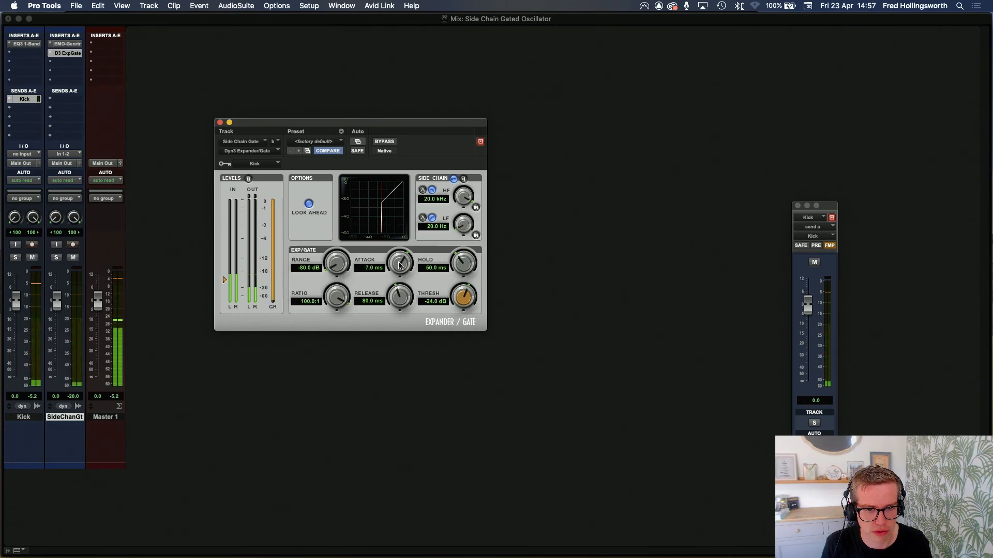
scroll(400, 261, down, 5)
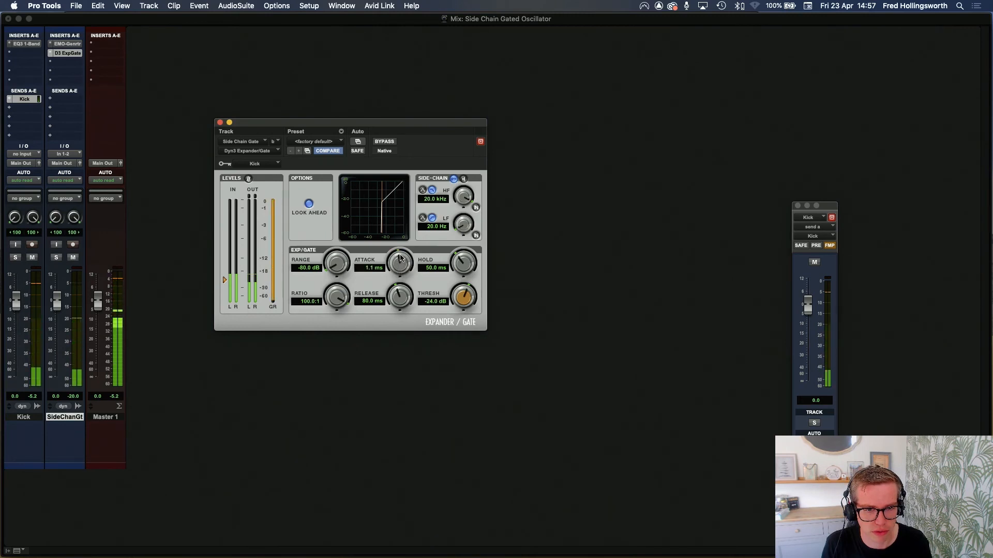
Step: Set the gate's attack to 3.2 ms and its release to 61 ms, trying a 1.0 s release in between
scroll(401, 261, up, 5)
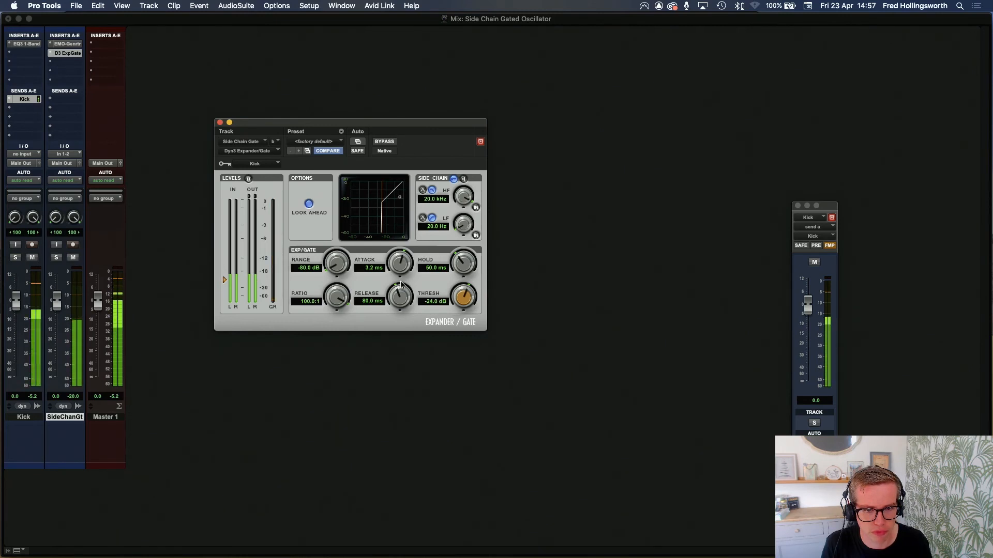
mouse_move(399, 296)
mouse_down()
mouse_move(401, 274)
mouse_move(402, 288)
mouse_up()
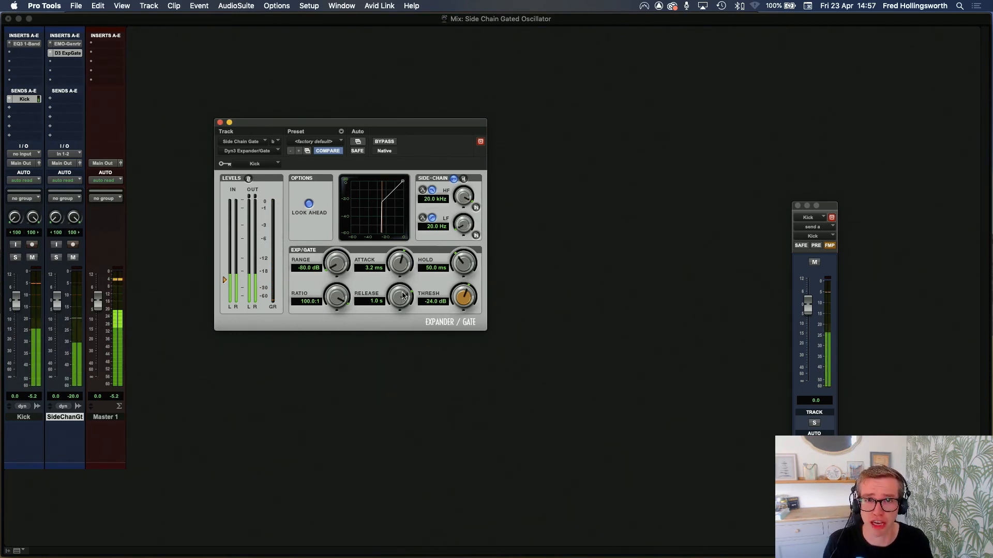
mouse_move(403, 296)
mouse_down()
mouse_move(397, 311)
mouse_move(399, 283)
mouse_move(398, 297)
mouse_up()
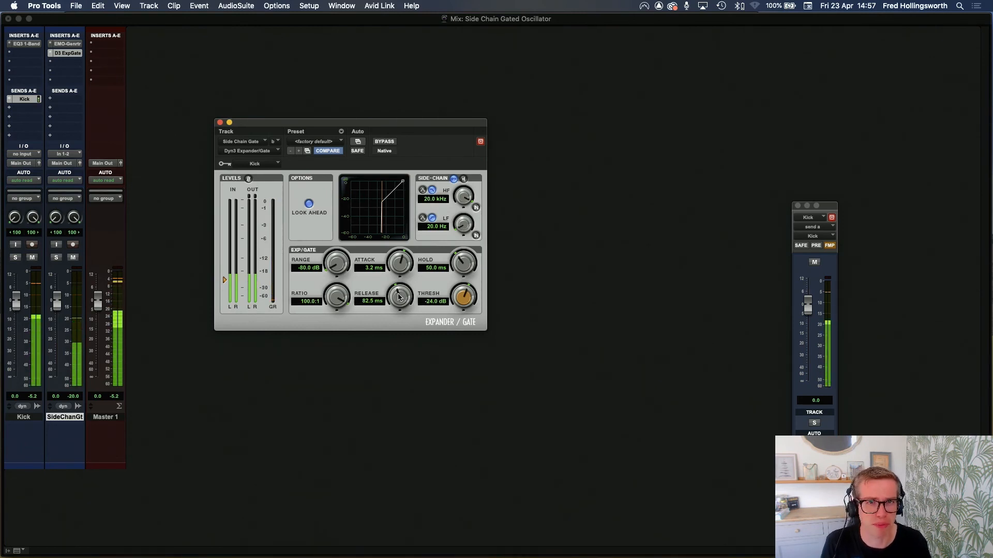
drag(398, 298, 399, 304)
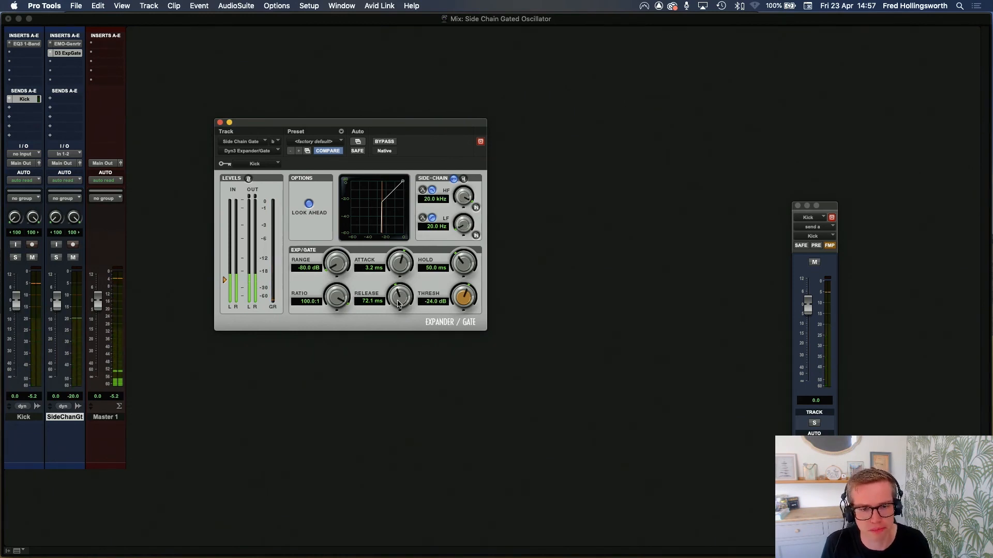
mouse_move(398, 301)
mouse_down()
mouse_move(399, 293)
mouse_move(398, 304)
mouse_up()
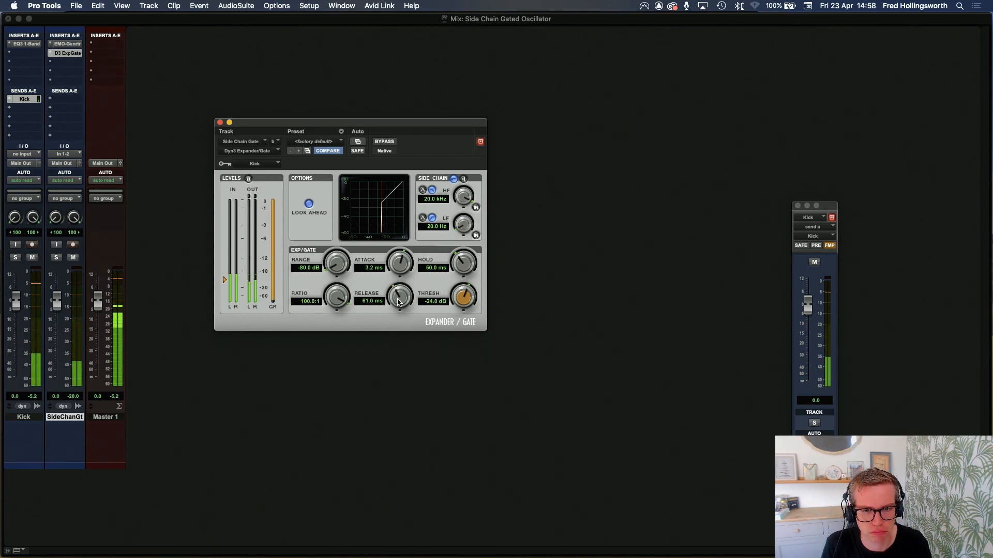
Step: Fine-tune the gate to a hold of 55.5 ms and a release of 62.1 ms during playback
mouse_move(457, 266)
mouse_down()
mouse_move(459, 280)
mouse_move(461, 257)
mouse_up()
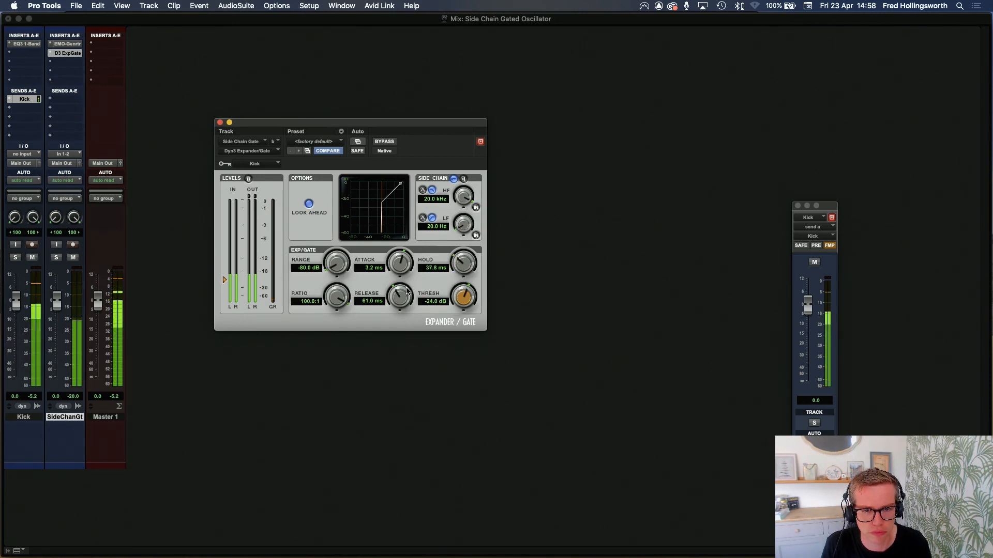
drag(406, 291, 407, 297)
drag(460, 266, 461, 262)
drag(404, 296, 402, 291)
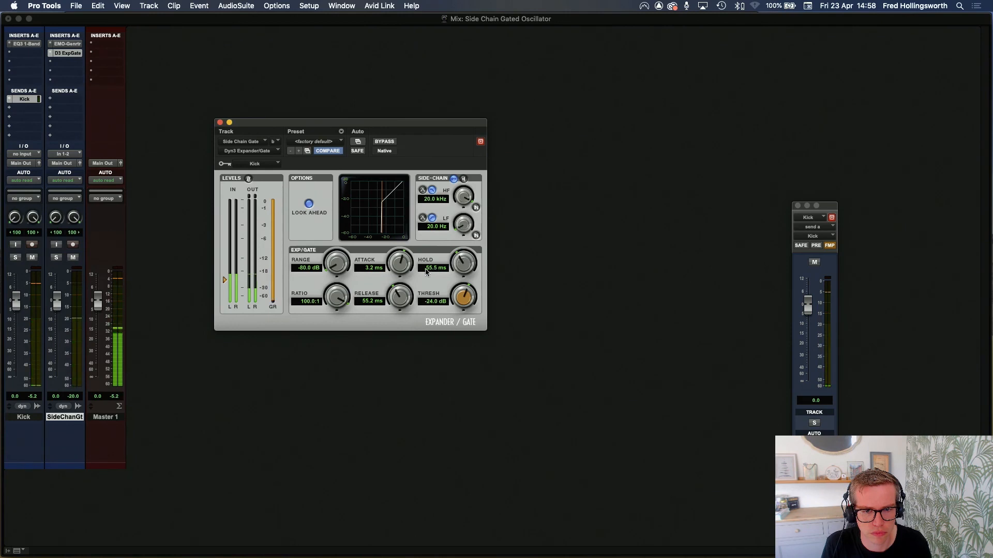
drag(399, 293, 401, 291)
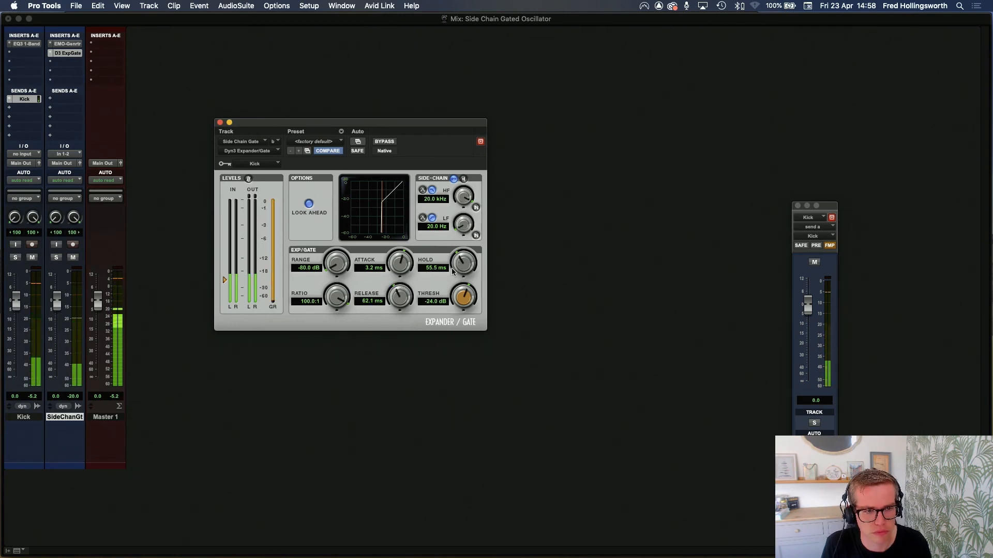
Step: Mute and unmute the Side Chain Gate track during playback to compare the kick with and without the gated oscillator
click(73, 257)
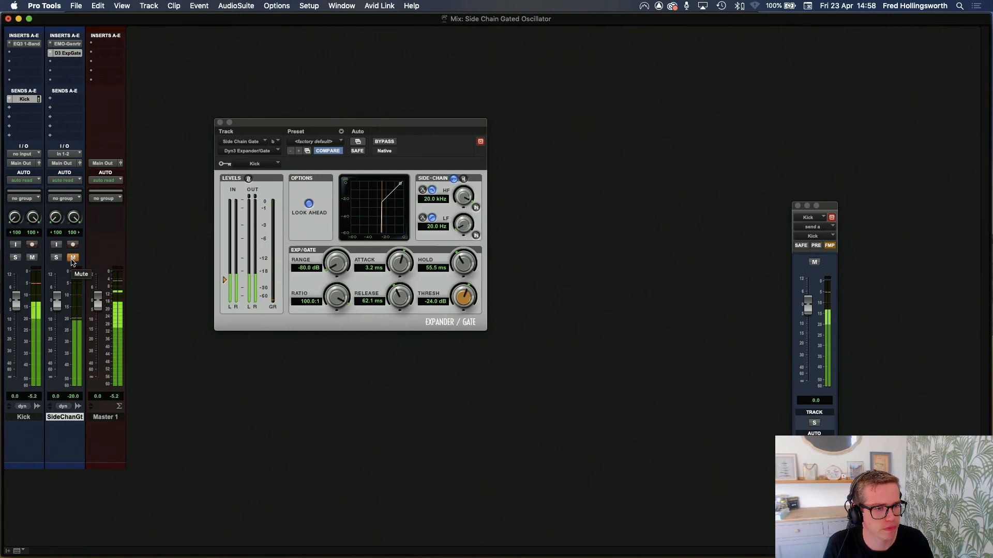
click(72, 261)
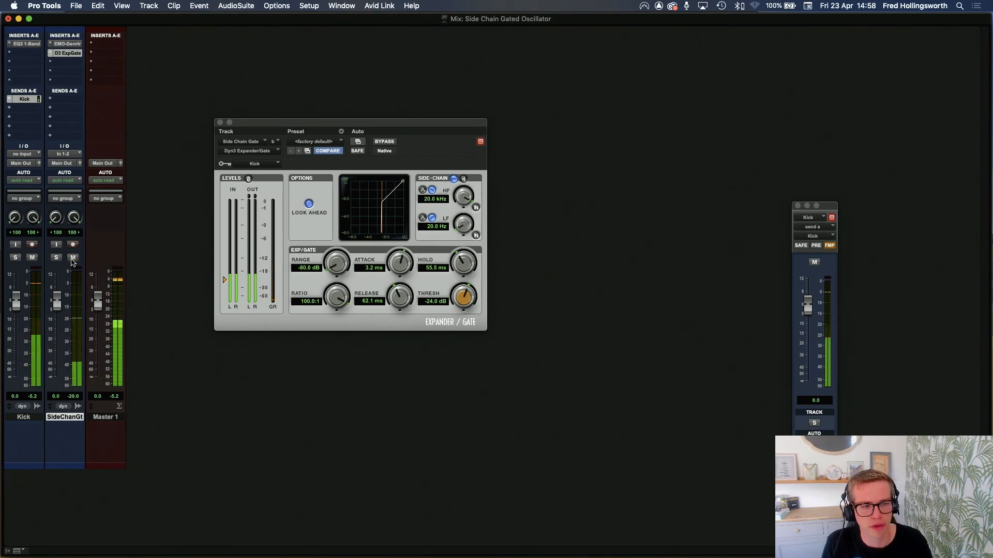
click(72, 257)
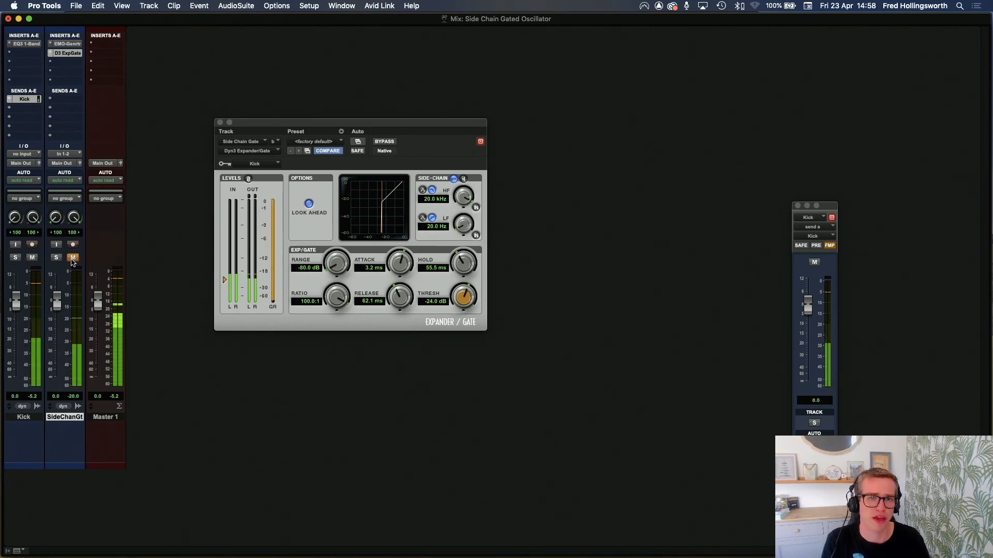